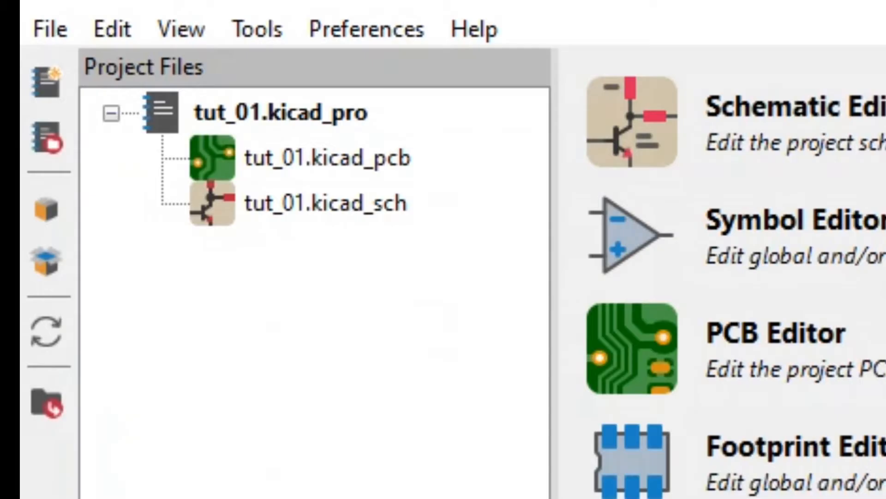
# Open the project's schematic file tut_01.kicad_sch in the Schematic Editor.
pyautogui.doubleClick(325, 203)
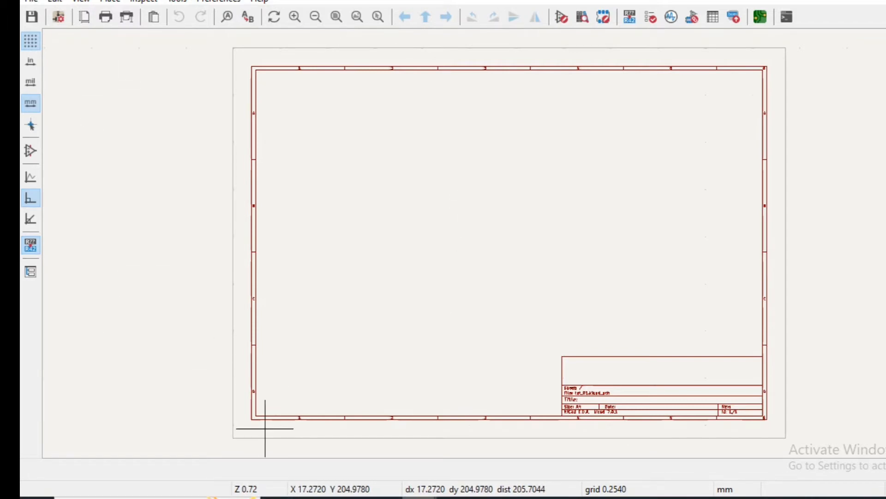
pyautogui.click(336, 445)
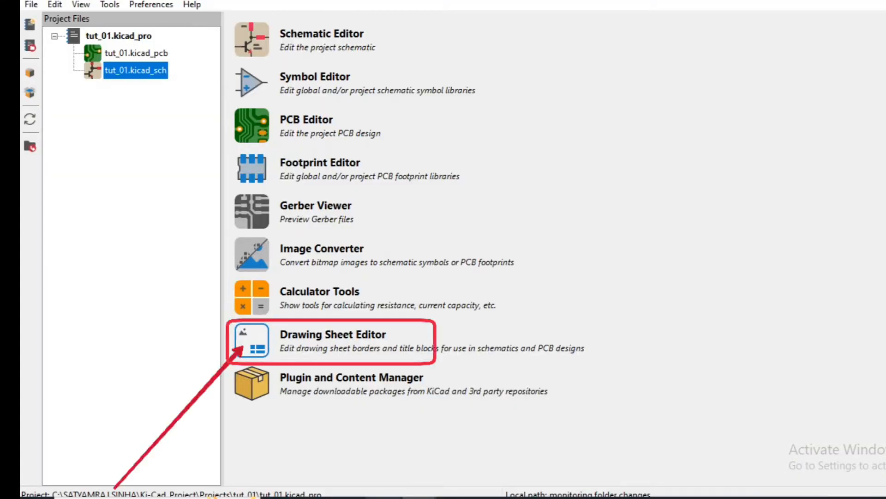
pyautogui.click(432, 423)
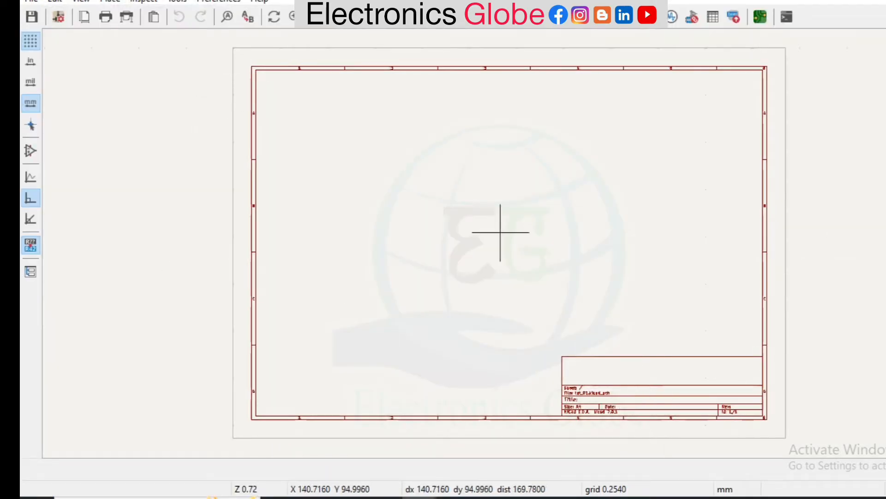
# Examine the drawing sheet's title block, including its sheet, file, title, size, date, KiCad version, revision and ID fields.
pyautogui.scroll(7, 630, 412)
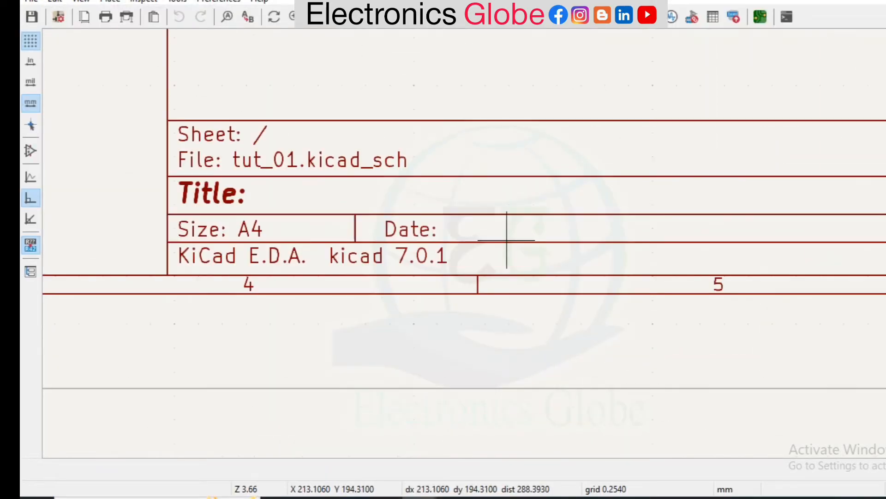
pyautogui.scroll(-2, 508, 239)
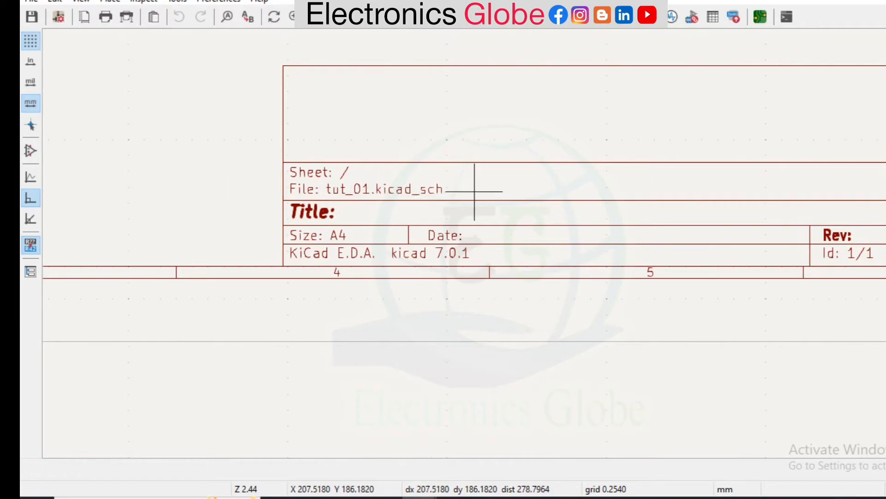
pyautogui.scroll(-2, 250, 198)
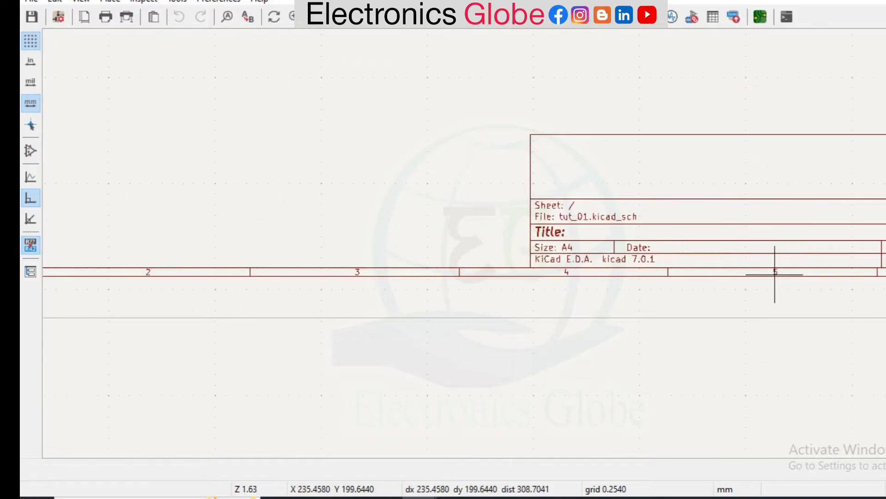
pyautogui.scroll(-3, 655, 259)
pyautogui.scroll(6, 475, 217)
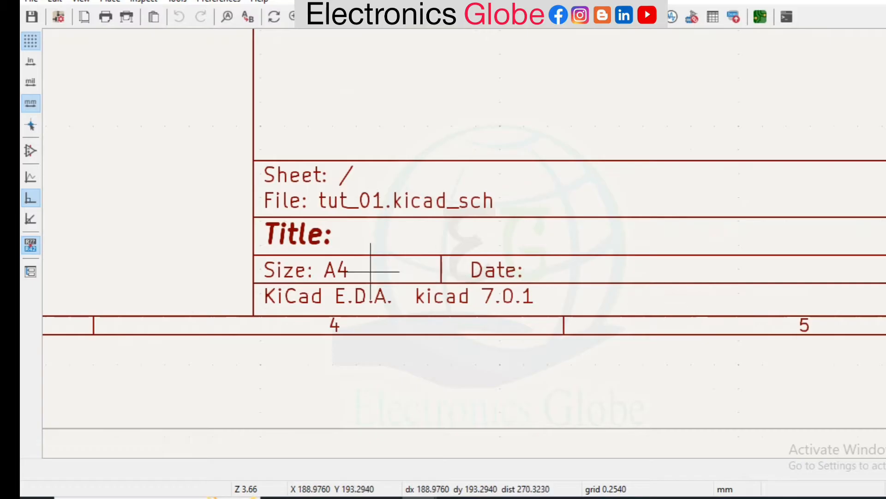
pyautogui.scroll(-2, 758, 273)
pyautogui.scroll(3, 499, 247)
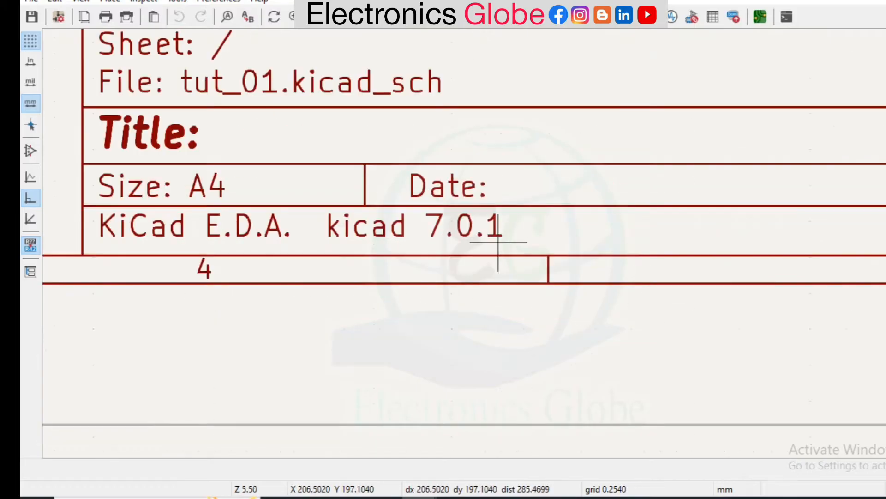
pyautogui.scroll(-6, 515, 244)
pyautogui.scroll(4, 692, 217)
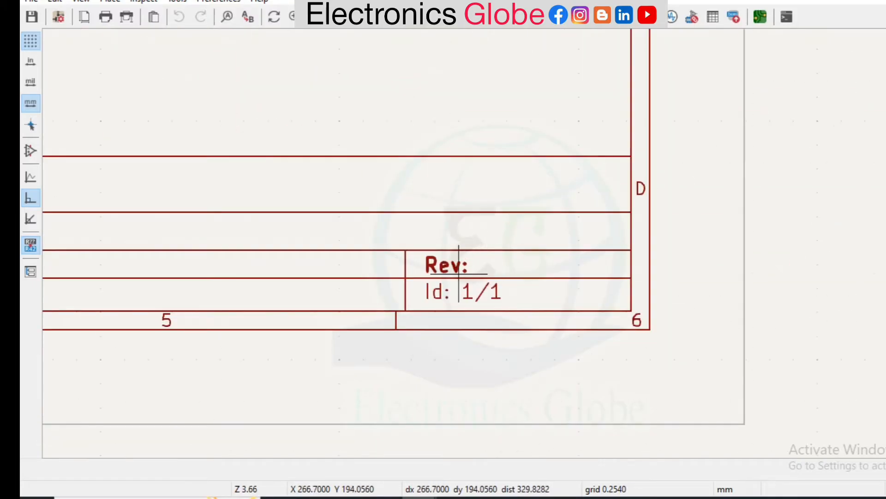
pyautogui.scroll(-6, 508, 259)
pyautogui.scroll(-4, 457, 204)
pyautogui.scroll(3, 508, 242)
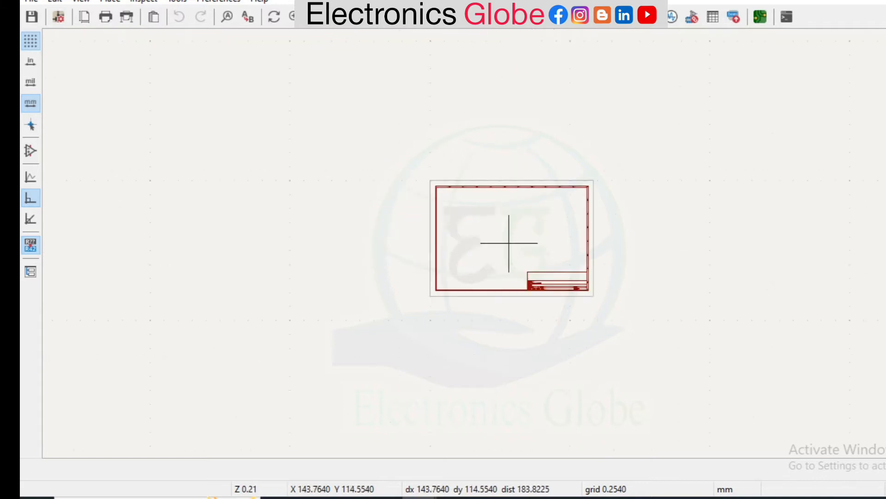
pyautogui.scroll(-1, 508, 237)
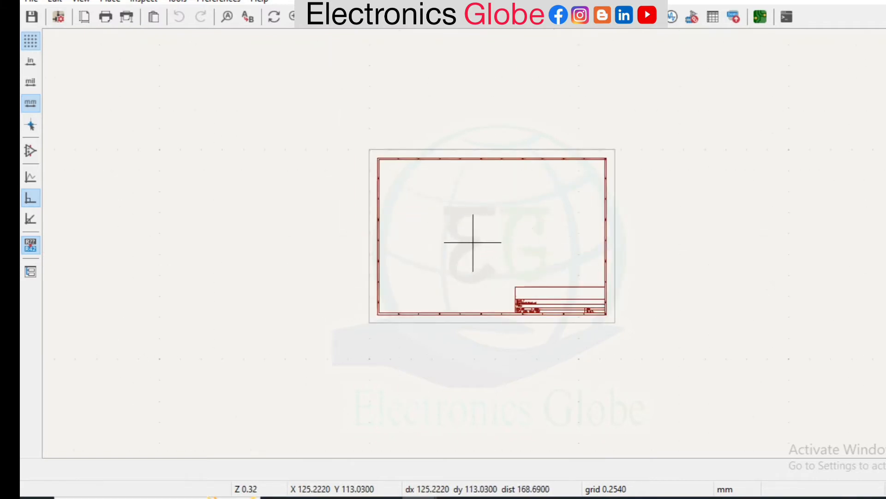
pyautogui.scroll(2, 508, 242)
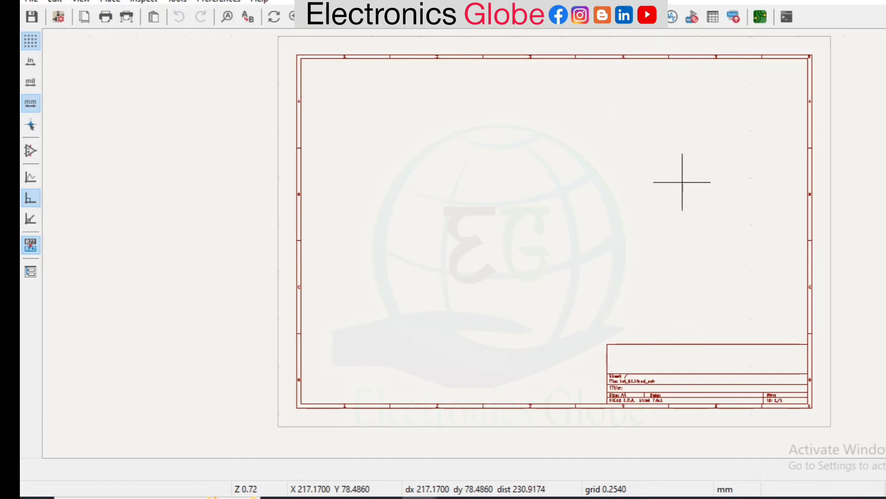
pyautogui.moveTo(588, 175); pyautogui.dragTo(508, 242, button='middle')
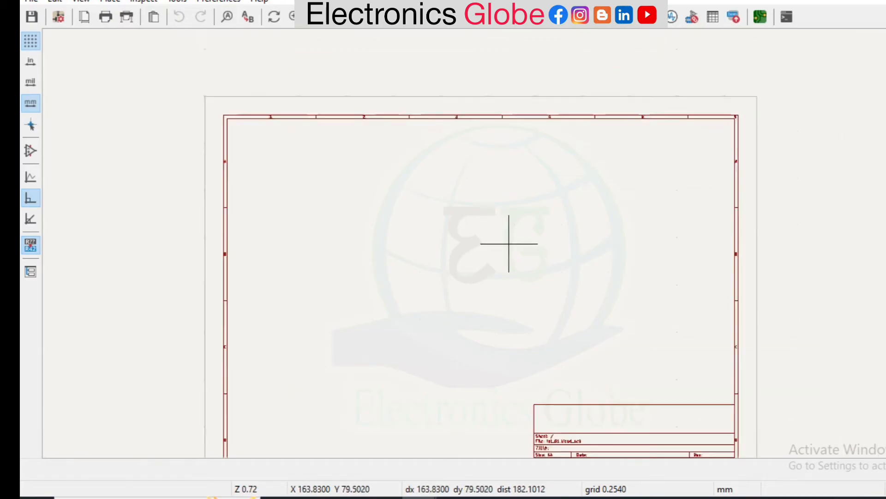
pyautogui.scroll(-1, 389, 125)
pyautogui.scroll(1, 618, 419)
pyautogui.scroll(-1, 462, 228)
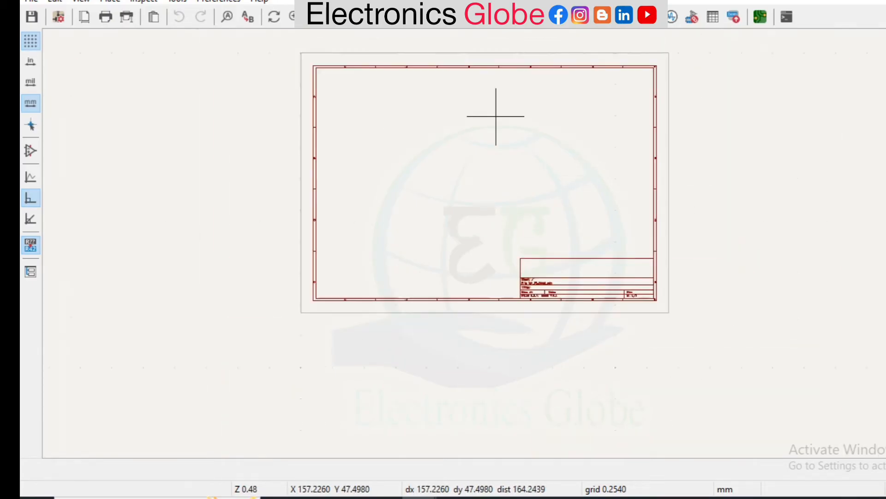
pyautogui.scroll(1, 495, 122)
pyautogui.scroll(-1, 509, 244)
pyautogui.scroll(-1, 508, 239)
pyautogui.scroll(1, 509, 293)
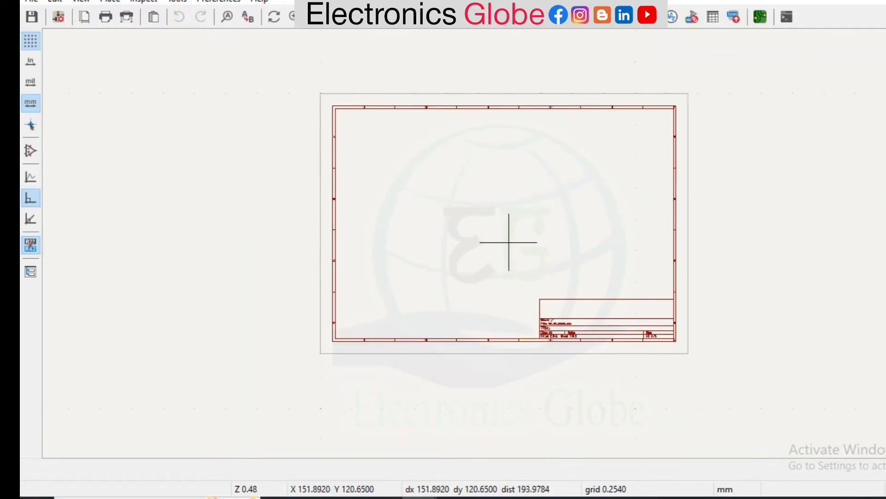
pyautogui.scroll(1, 508, 239)
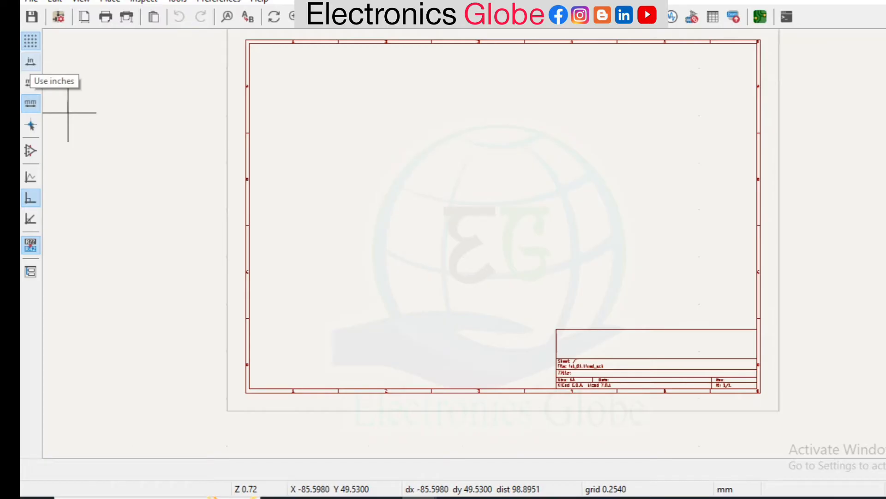
# Try inches and mils as the schematic's measurement units and return to millimetres.
pyautogui.click(30, 61)
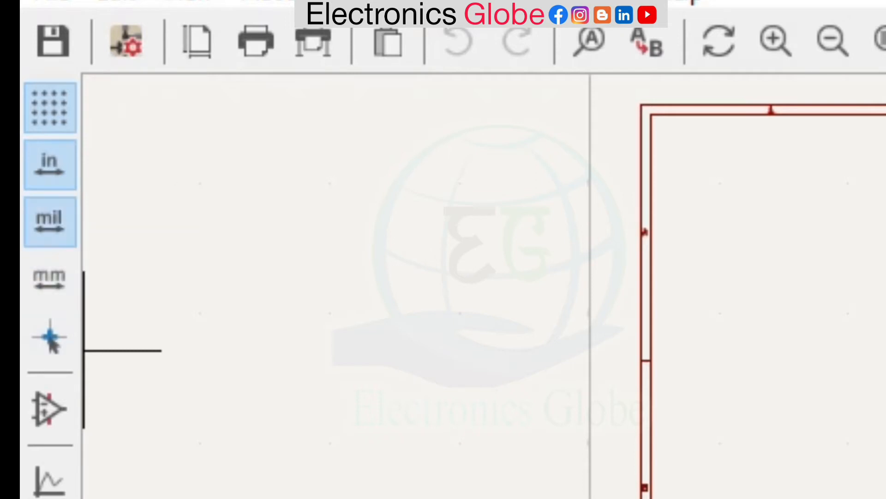
pyautogui.click(50, 222)
pyautogui.click(49, 277)
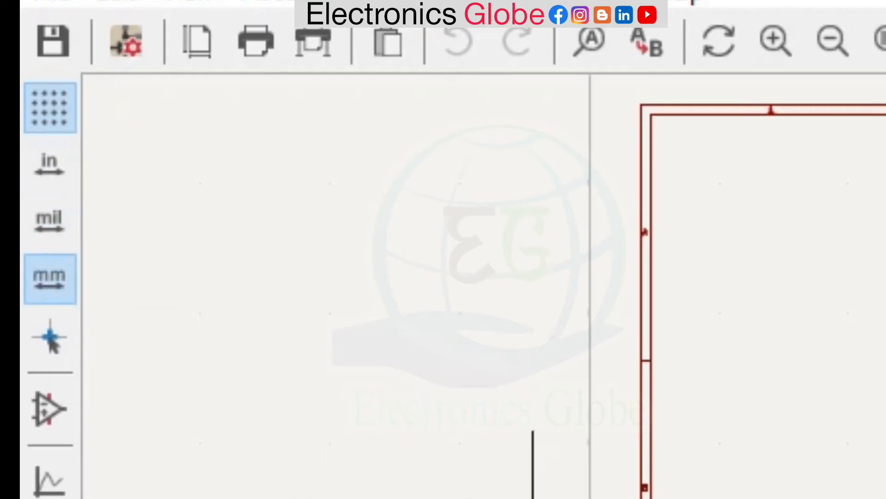
pyautogui.scroll(8, 704, 497)
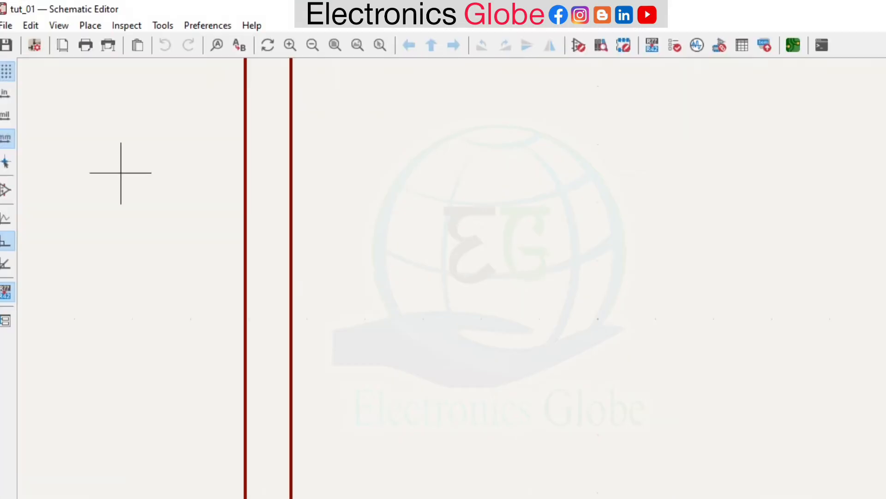
pyautogui.scroll(-9, 507, 269)
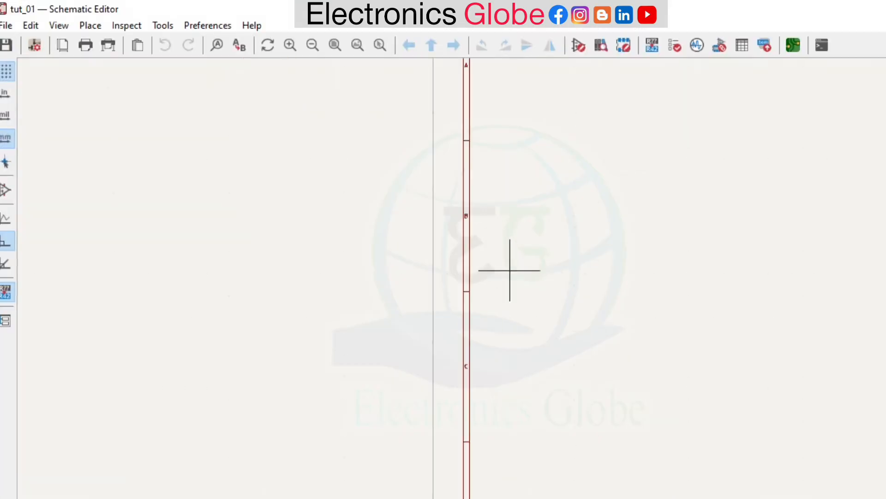
pyautogui.scroll(4, 664, 323)
pyautogui.scroll(2, 265, 124)
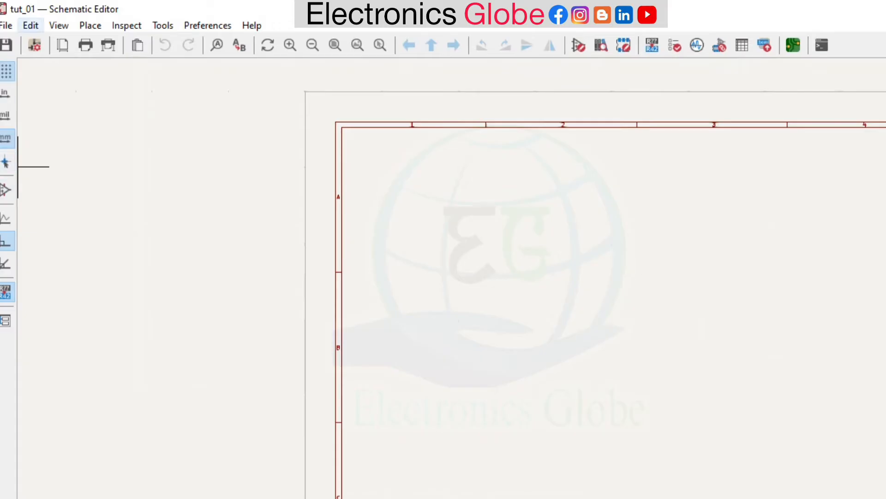
pyautogui.click(30, 25)
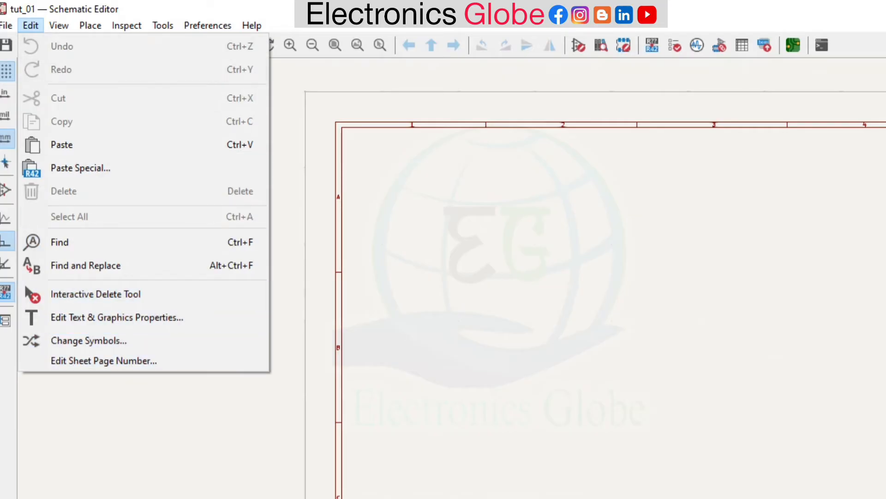
pyautogui.moveTo(59, 25)
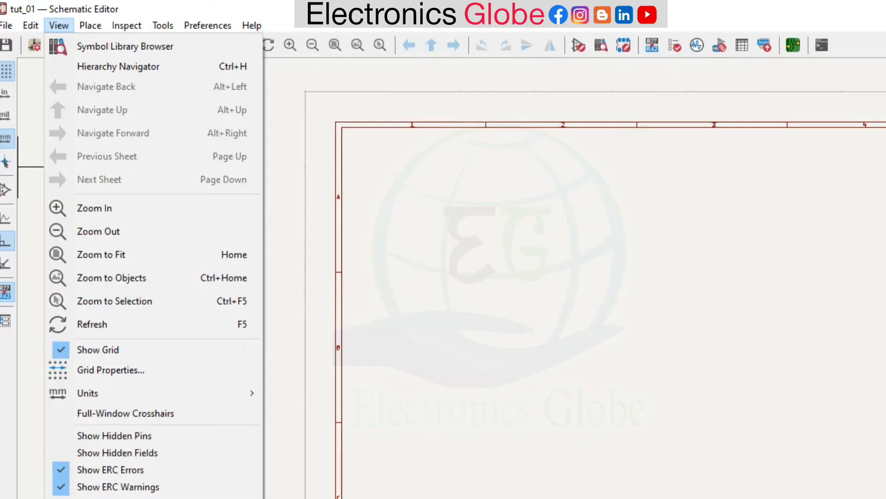
pyautogui.click(526, 290)
pyautogui.scroll(-4, 538, 303)
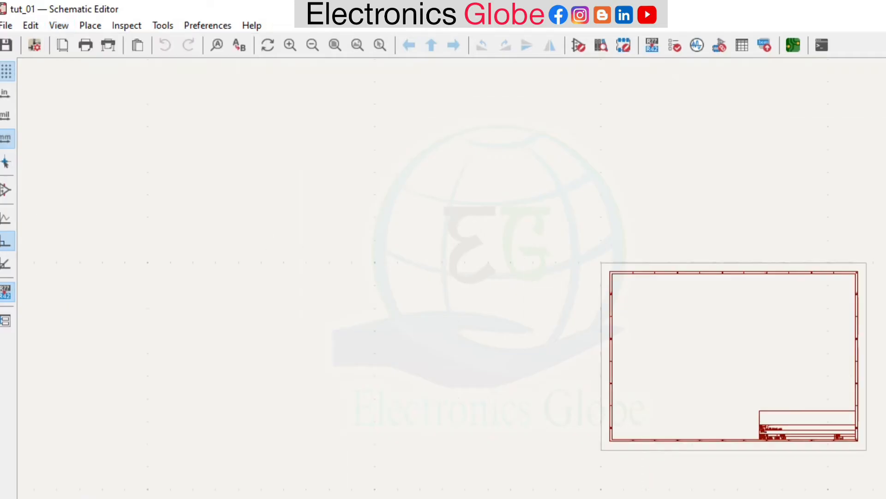
pyautogui.scroll(1, 884, 409)
pyautogui.scroll(-7, 323, 245)
pyautogui.scroll(3, 469, 266)
pyautogui.scroll(1, 679, 341)
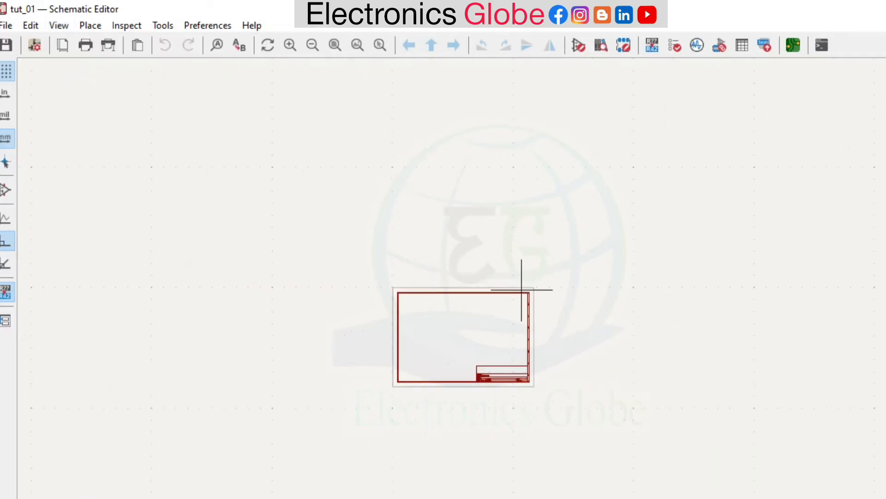
pyautogui.scroll(-2, 521, 289)
pyautogui.scroll(2, 522, 290)
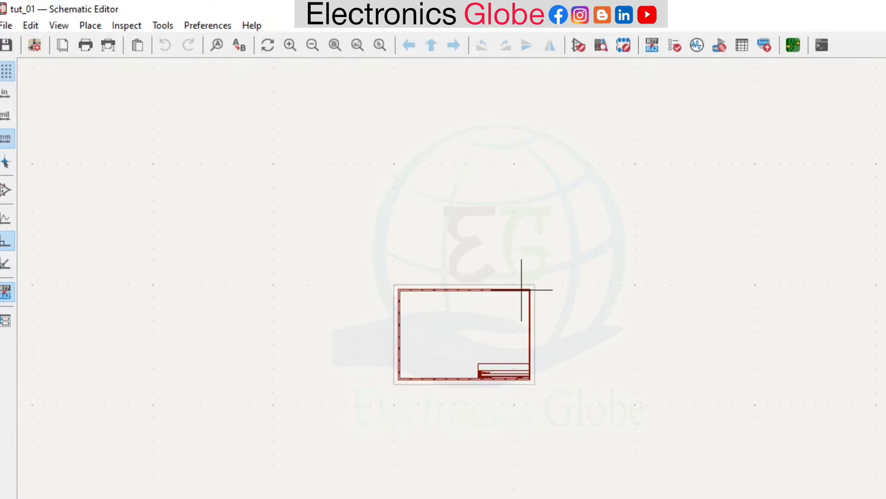
pyautogui.scroll(-2, 522, 289)
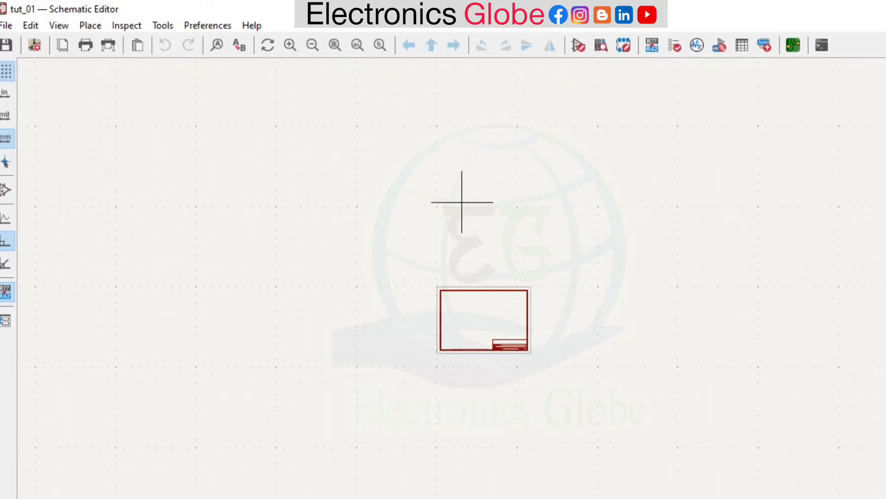
pyautogui.scroll(2, 461, 202)
pyautogui.scroll(2, 522, 289)
pyautogui.scroll(-5, 522, 289)
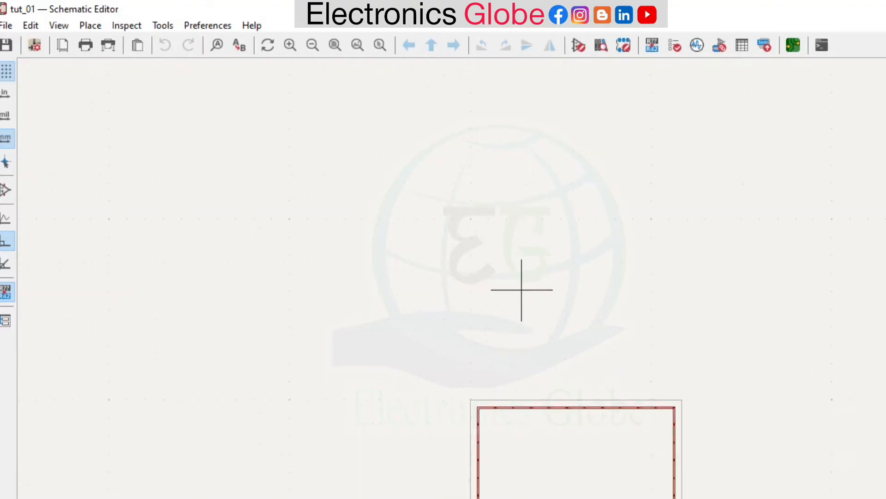
pyautogui.scroll(4, 521, 290)
pyautogui.scroll(1, 521, 290)
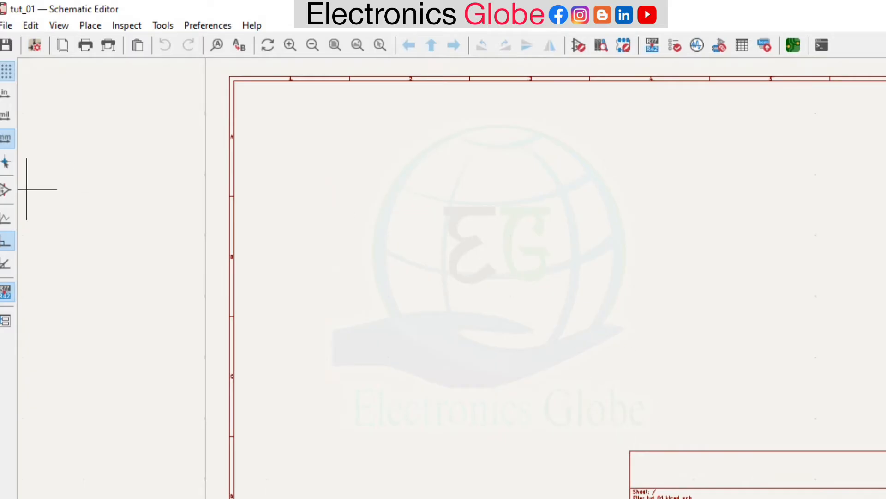
# Open the grid properties to examine the current grid, user-defined grid size and fast-switching grids, and close them without changes.
pyautogui.click(30, 26)
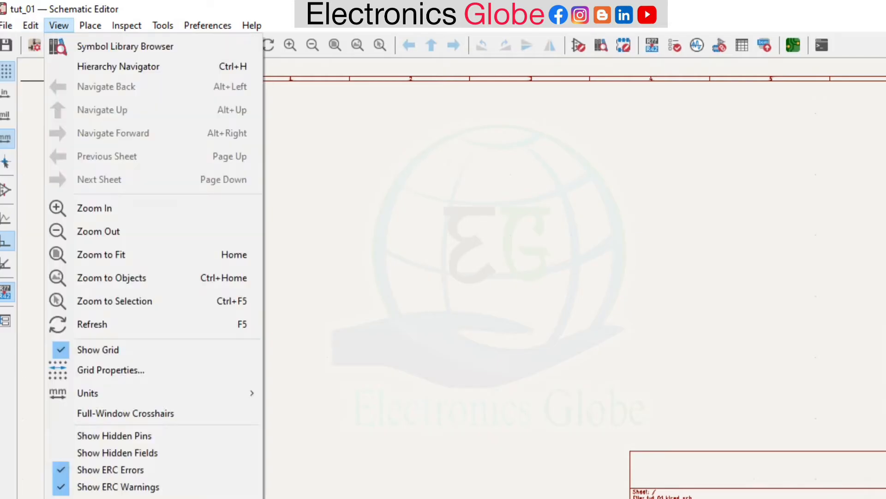
pyautogui.click(59, 25)
pyautogui.click(59, 25)
pyautogui.moveTo(153, 393)
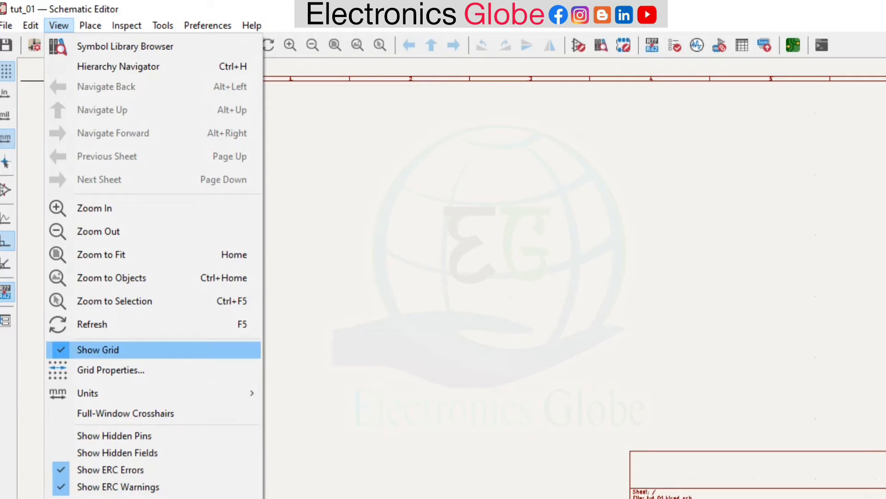
pyautogui.click(110, 370)
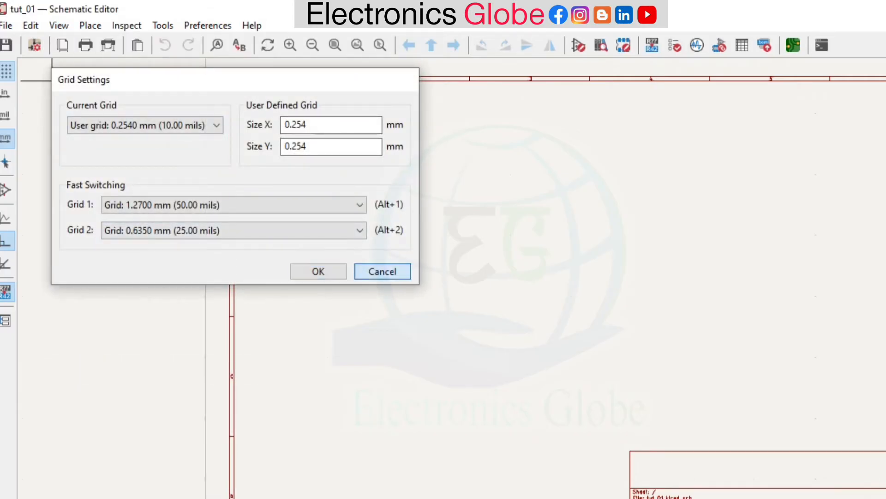
pyautogui.click(392, 271)
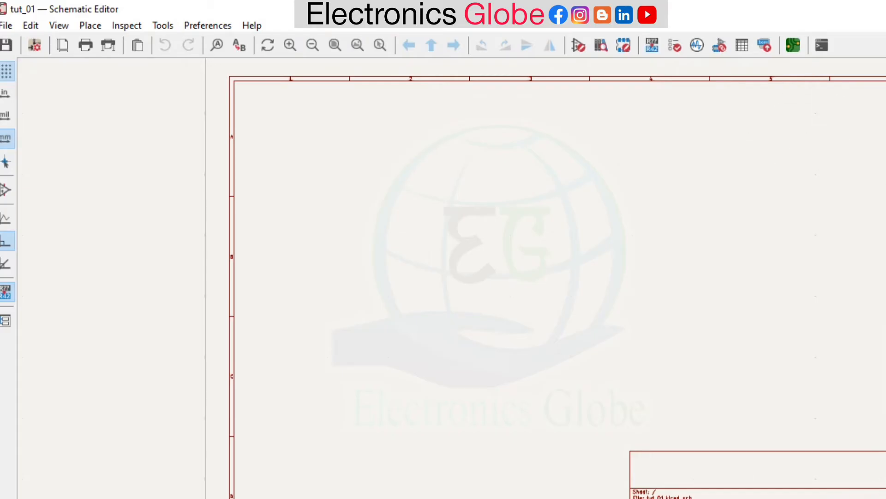
pyautogui.scroll(-2, 522, 290)
pyautogui.scroll(1, 521, 289)
pyautogui.scroll(-1, 522, 290)
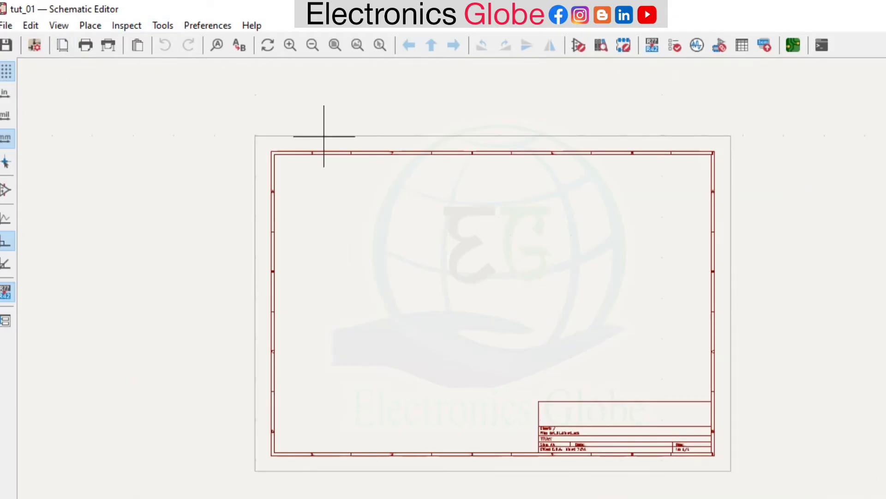
pyautogui.scroll(2, 509, 301)
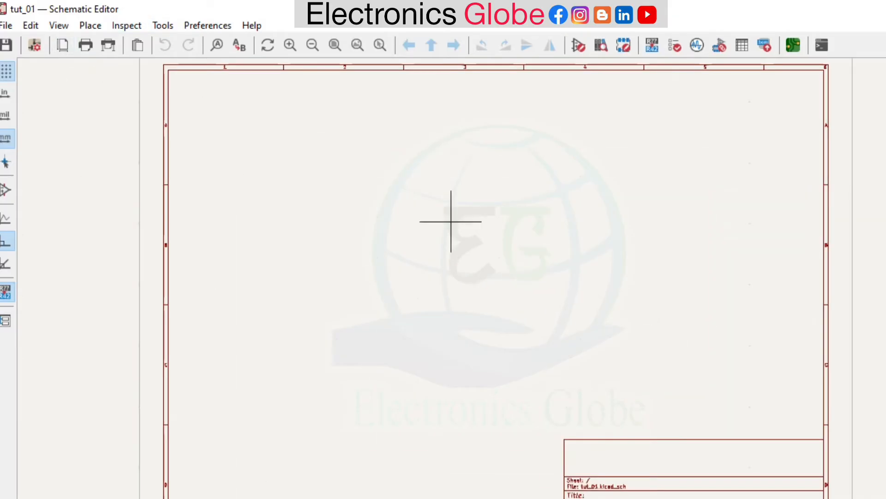
pyautogui.click(162, 25)
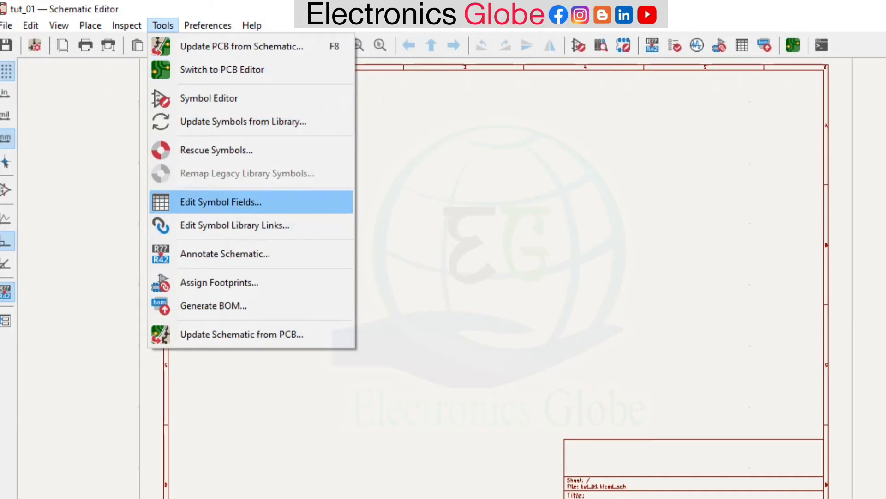
pyautogui.click(573, 447)
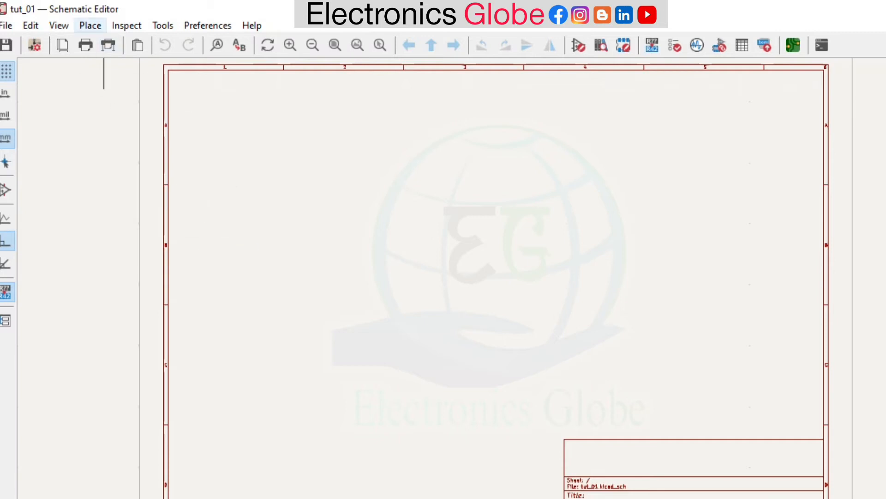
pyautogui.click(90, 25)
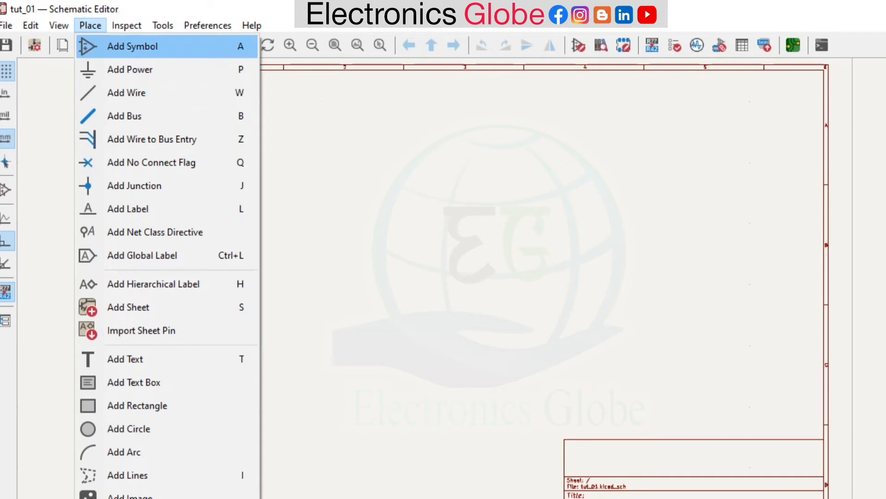
pyautogui.press('Right')
pyautogui.press('Right')
pyautogui.press('Right')
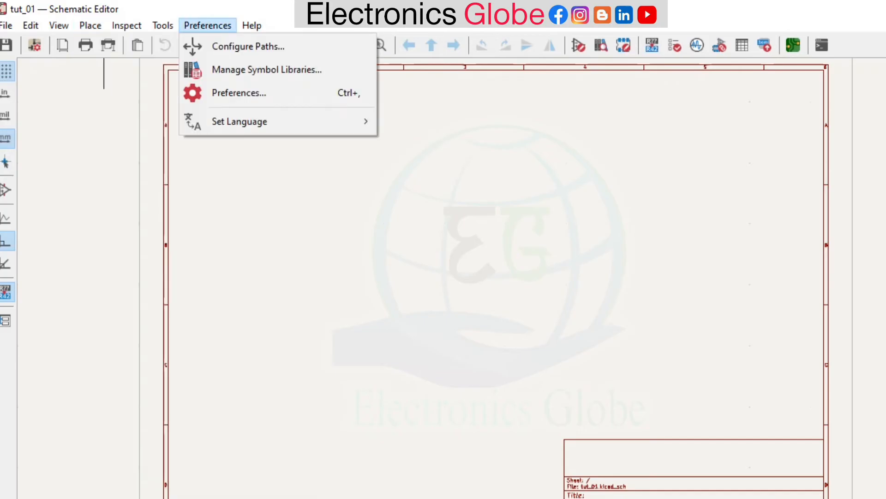
pyautogui.press('Left')
pyautogui.press('Left')
pyautogui.press('Left')
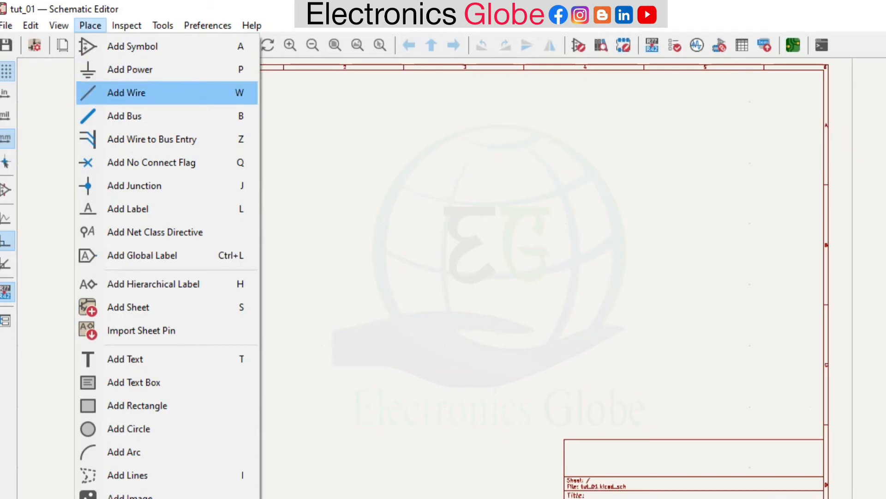
pyautogui.moveTo(126, 25)
pyautogui.click(309, 220)
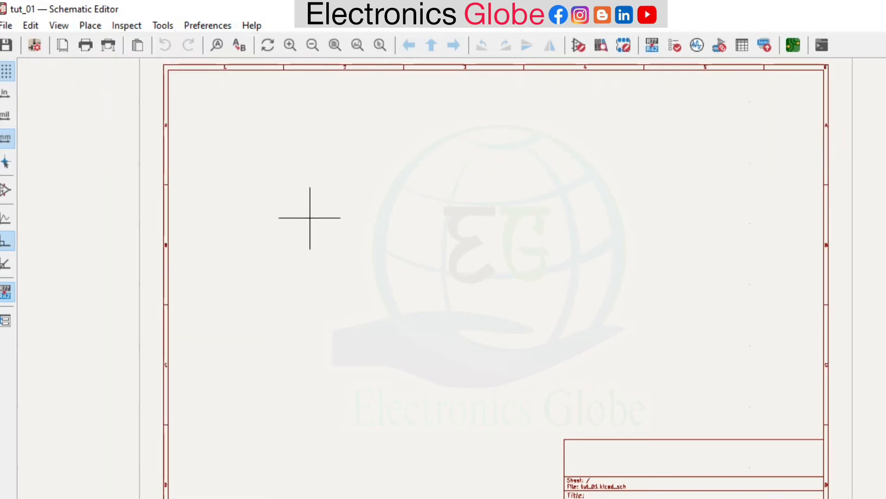
pyautogui.hotkey('shift', 'p')
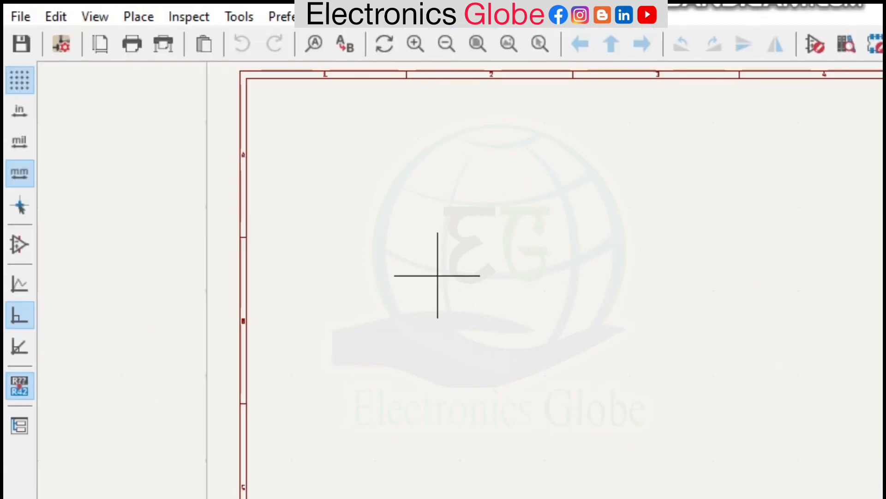
# Find the resistor symbol R with the filter "r" and place sixteen copies scattered across the upper and middle sheet.
pyautogui.press('a')
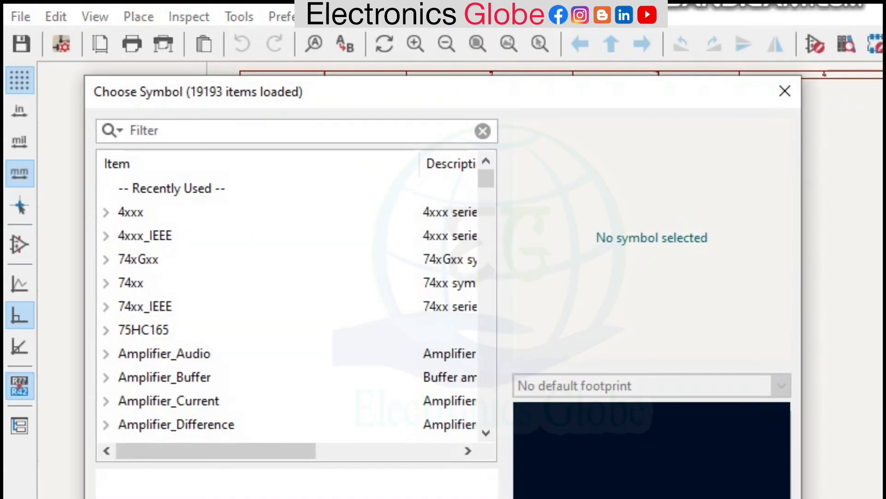
pyautogui.scroll(-3, 295, 295)
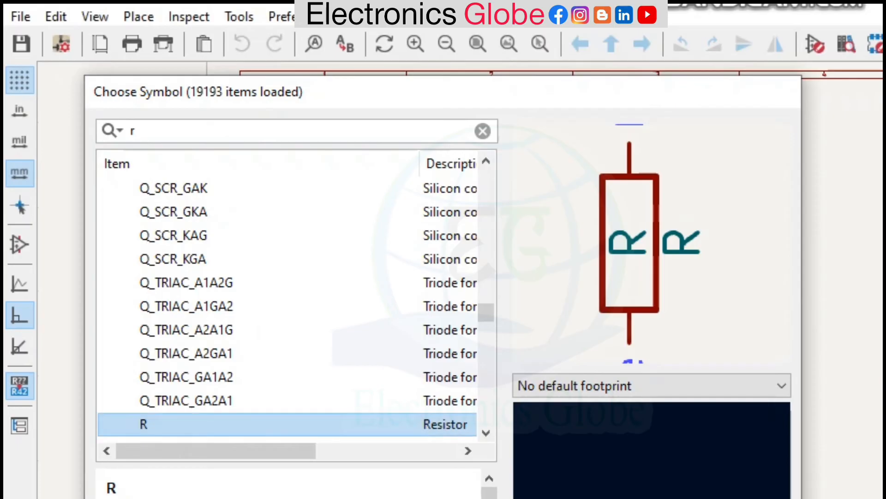
pyautogui.press('Return')
pyautogui.click(475, 277)
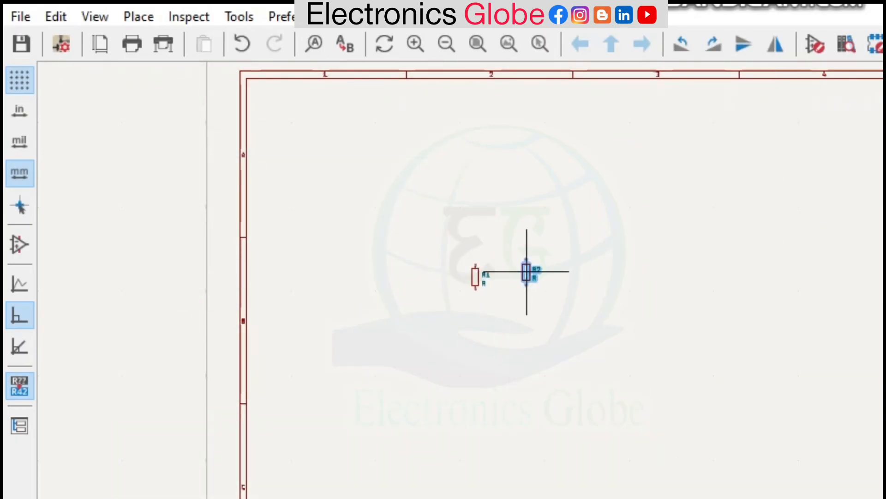
pyautogui.click(527, 274)
pyautogui.click(609, 273)
pyautogui.click(731, 276)
pyautogui.click(533, 163)
pyautogui.click(231, 111)
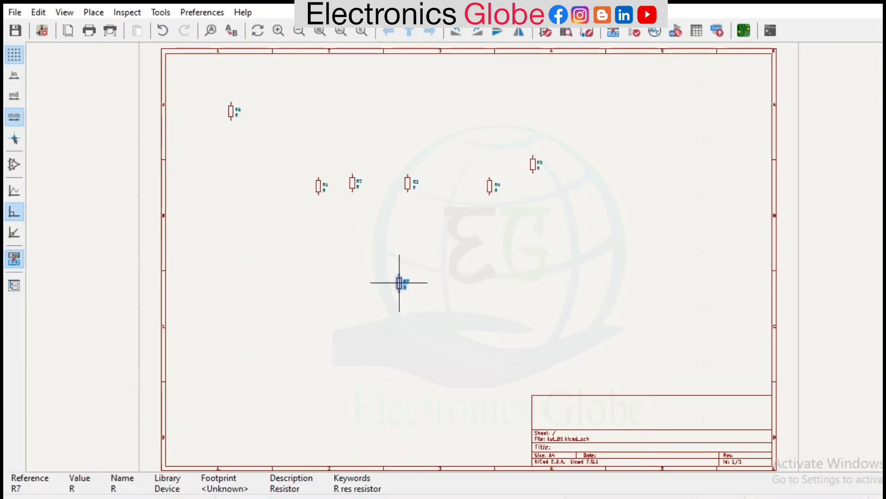
pyautogui.click(400, 281)
pyautogui.click(456, 291)
pyautogui.click(208, 167)
pyautogui.click(269, 298)
pyautogui.click(355, 254)
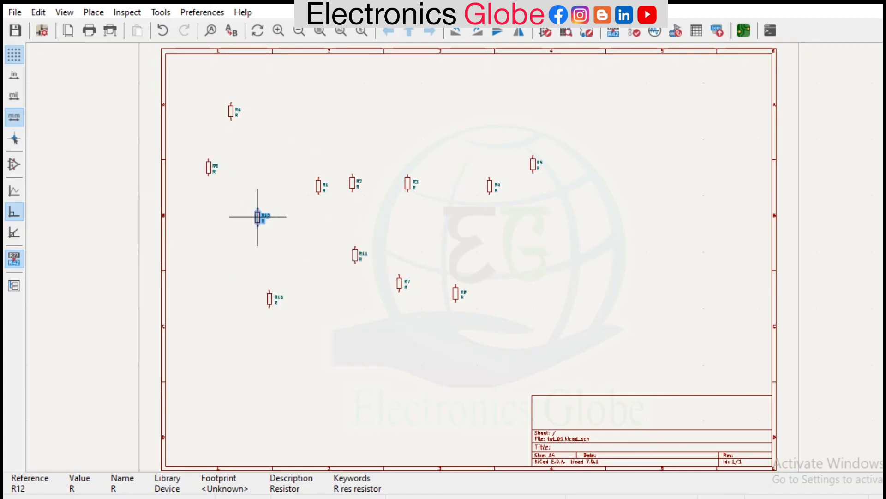
pyautogui.click(257, 216)
pyautogui.click(289, 267)
pyautogui.click(253, 176)
pyautogui.click(311, 185)
pyautogui.click(377, 156)
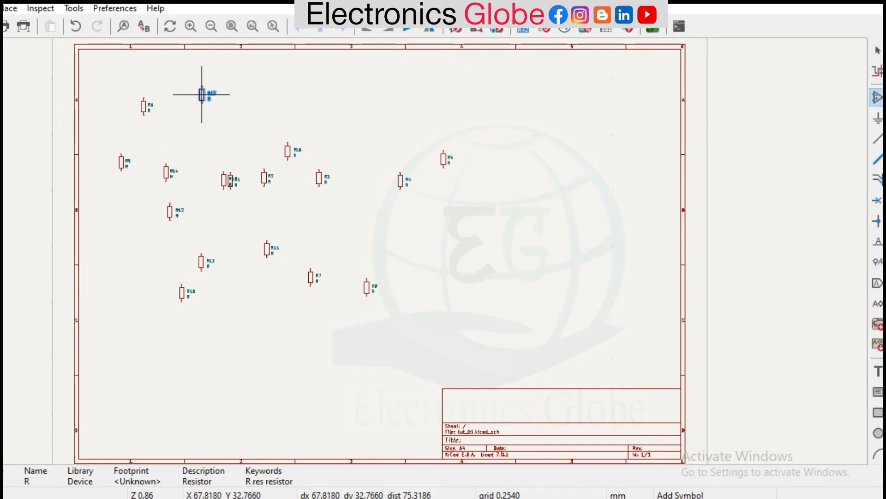
pyautogui.press('Escape')
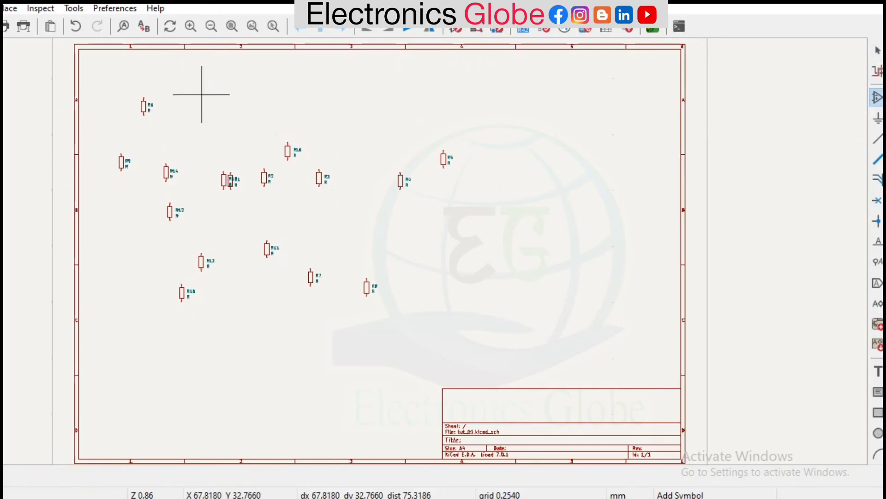
# Place eight more copies of the resistor symbol R among the existing resistors and end symbol placement.
pyautogui.click(272, 122)
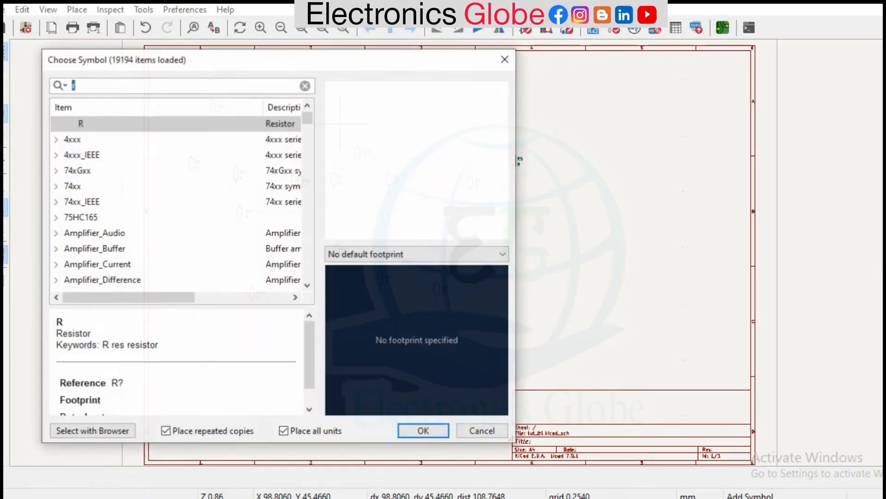
pyautogui.press('Return')
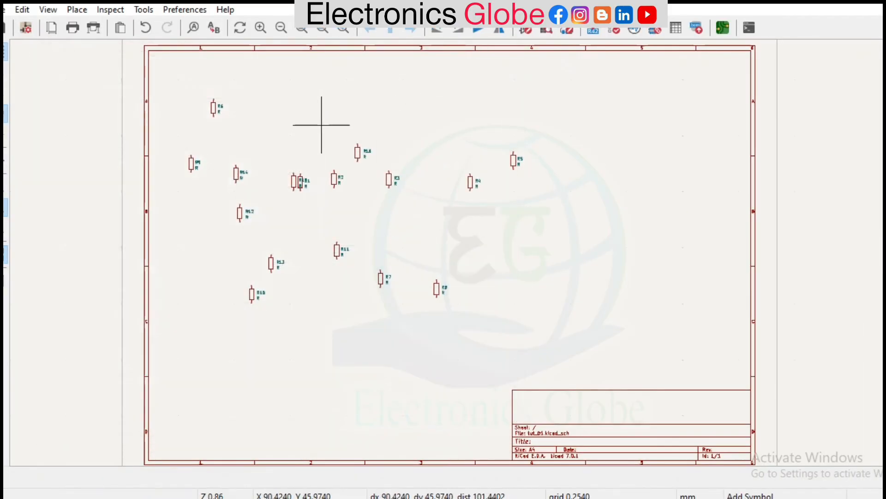
pyautogui.click(310, 151)
pyautogui.press('Return')
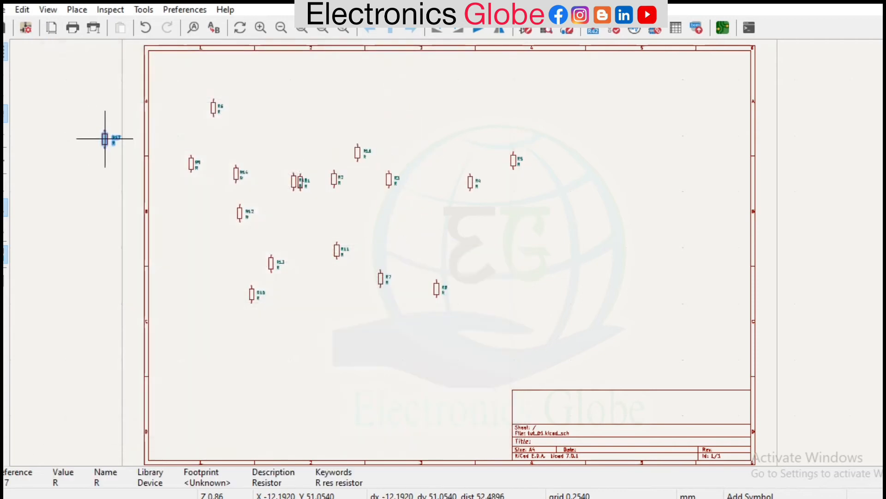
pyautogui.click(326, 126)
pyautogui.click(416, 123)
pyautogui.click(488, 121)
pyautogui.click(418, 167)
pyautogui.click(425, 228)
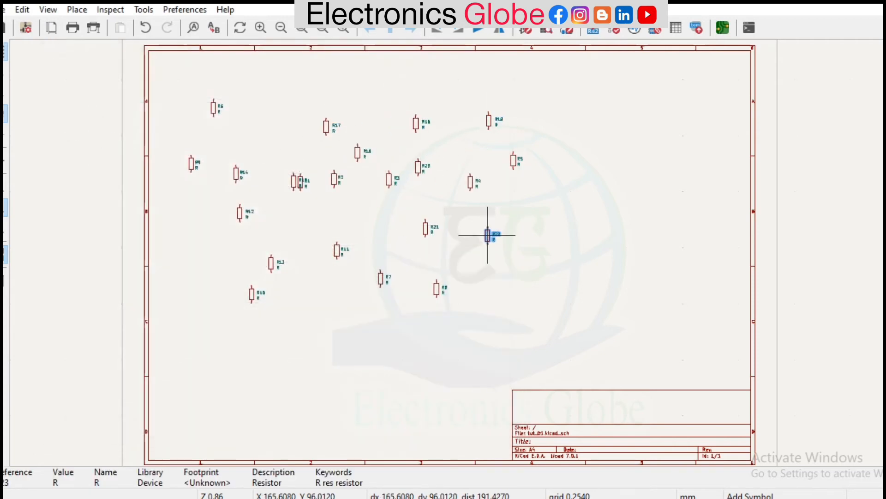
pyautogui.click(488, 236)
pyautogui.click(360, 248)
pyautogui.click(365, 212)
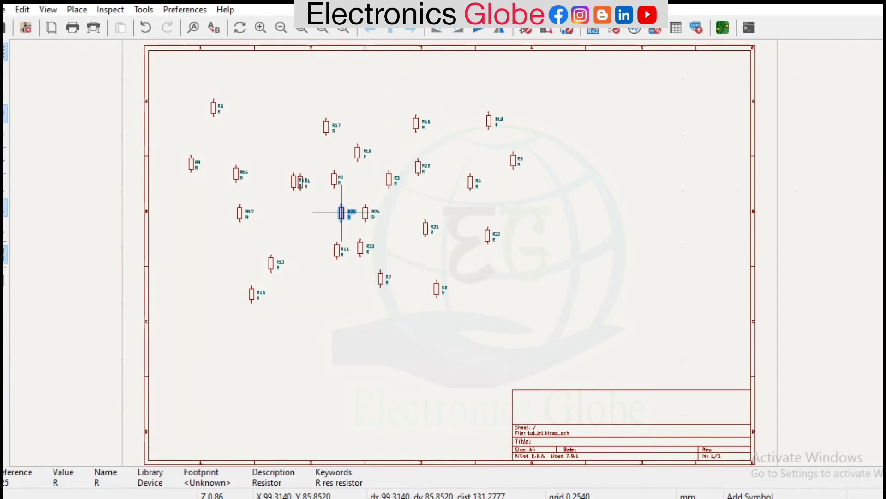
pyautogui.press('Escape')
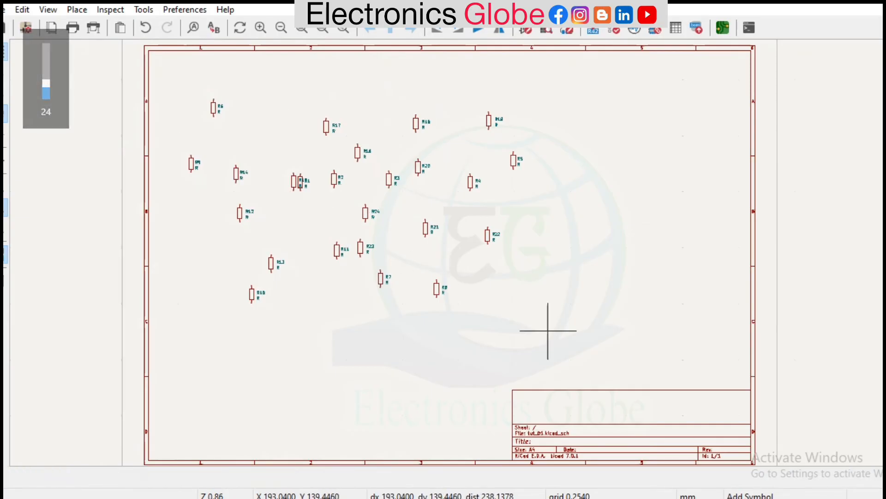
pyautogui.click(257, 110)
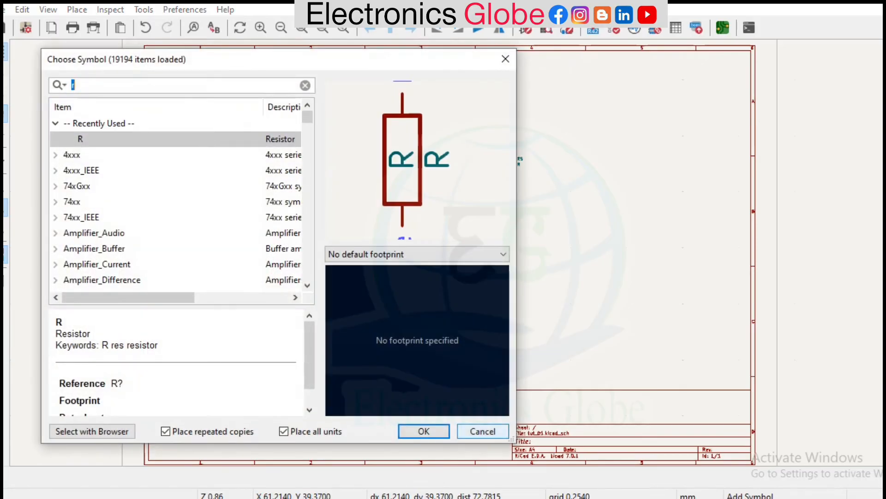
pyautogui.click(483, 430)
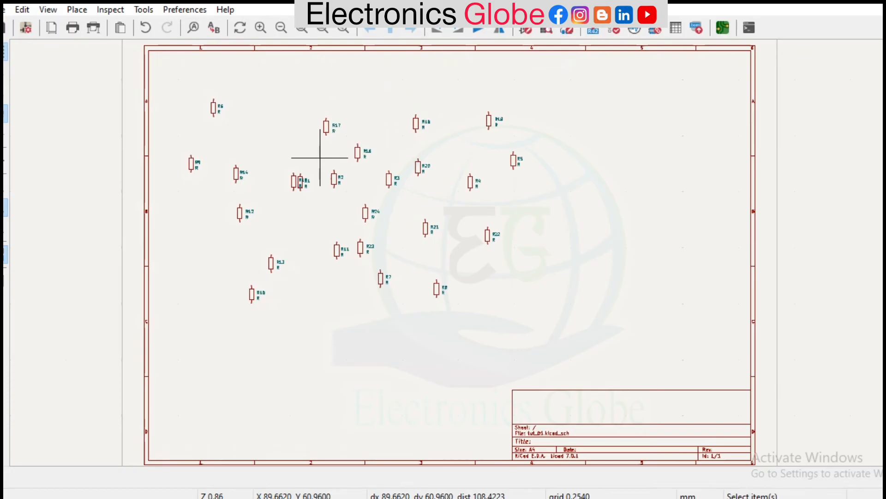
# Draw a wire from the upper pin of resistor R17 to the upper pin of resistor R18.
pyautogui.scroll(5, 388, 180)
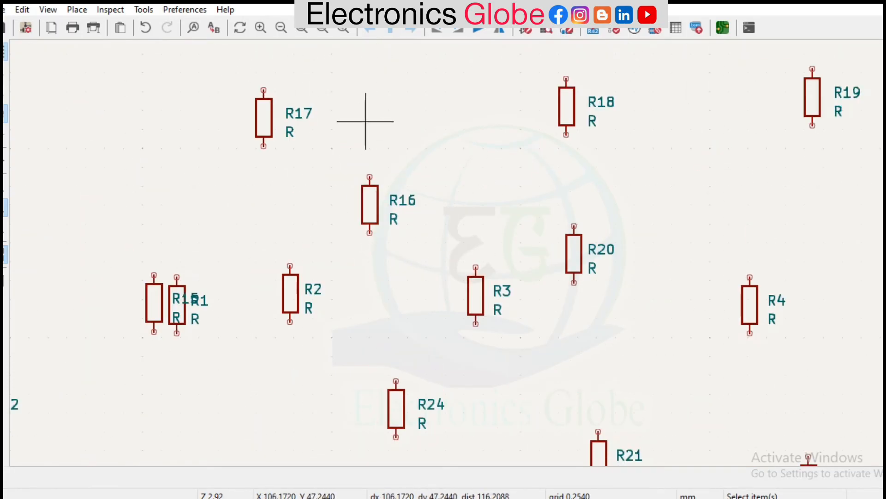
pyautogui.scroll(2, 342, 105)
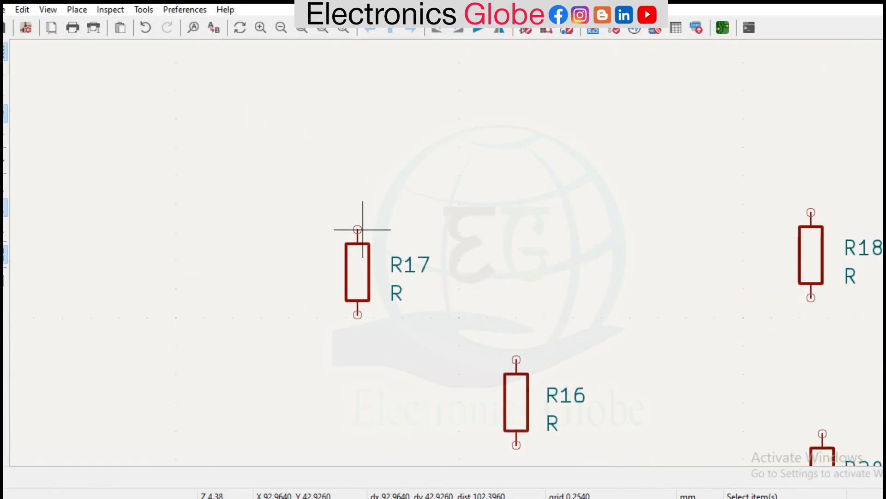
pyautogui.scroll(2, 385, 210)
pyautogui.scroll(1, 473, 248)
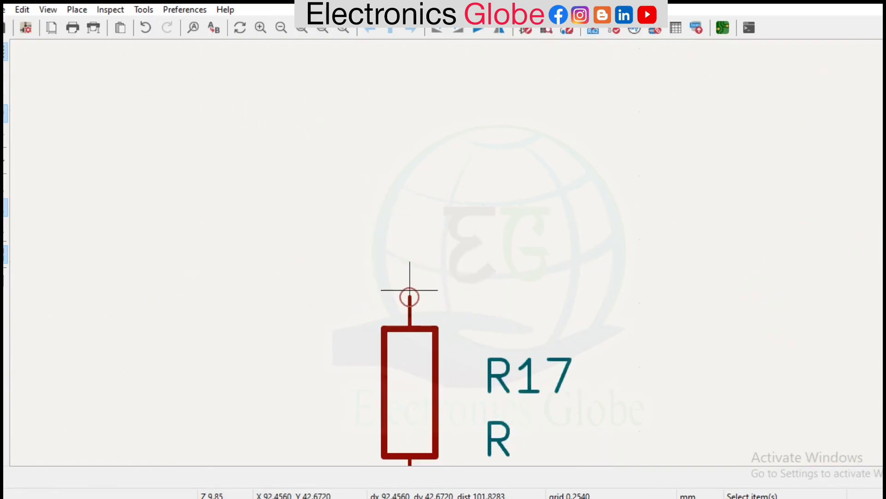
pyautogui.scroll(-3, 469, 251)
pyautogui.scroll(3, 471, 249)
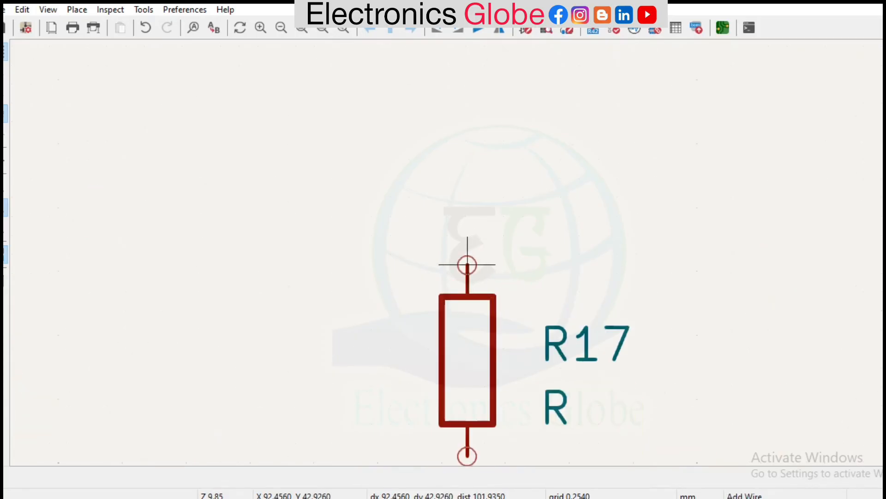
pyautogui.click(467, 265)
pyautogui.scroll(-3, 646, 193)
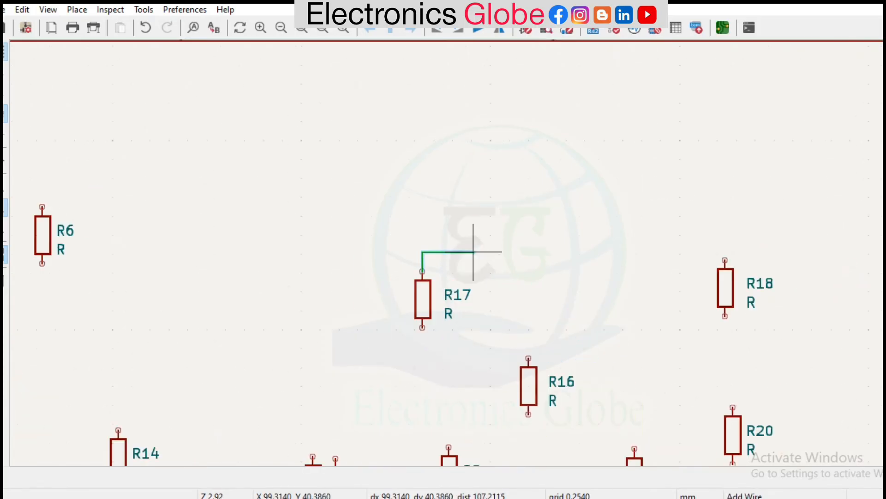
pyautogui.click(726, 257)
pyautogui.press('Escape')
# Move resistor R17 slightly down and to the left with its wire still attached, and deselect it.
pyautogui.scroll(3, 473, 252)
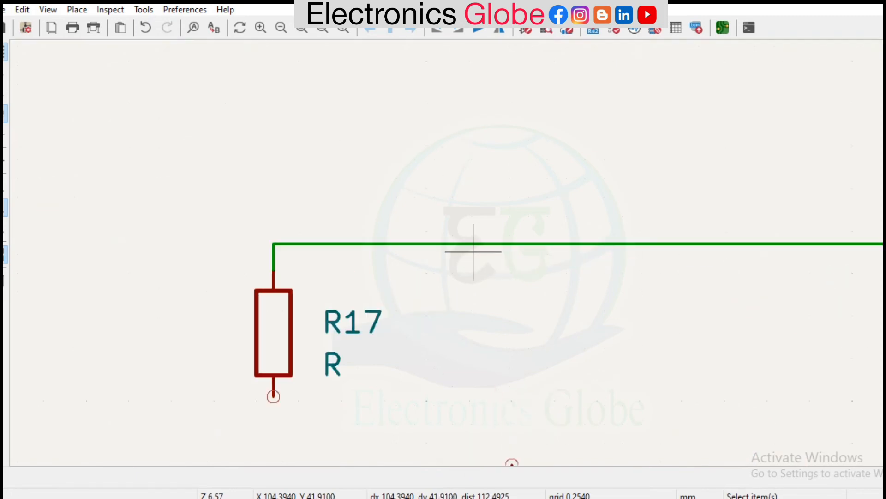
pyautogui.scroll(-3, 473, 252)
pyautogui.scroll(2, 572, 277)
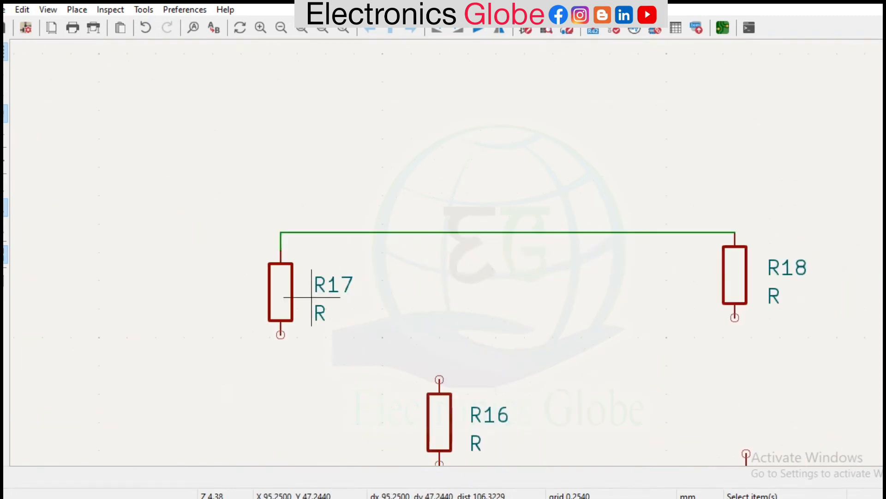
pyautogui.click(281, 286)
pyautogui.moveTo(286, 289); pyautogui.dragTo(248, 311)
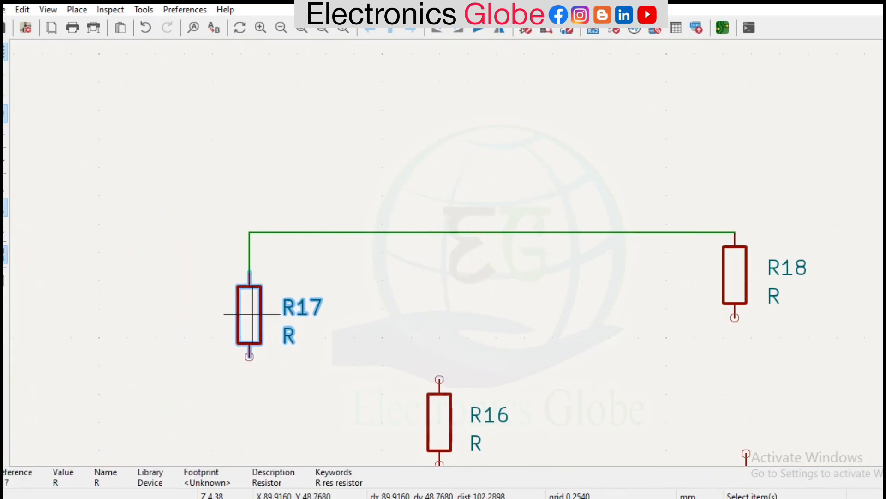
pyautogui.click(508, 303)
# Draw a wire from just beside R16's upper pin to R17's lower pin and examine the wire end at R16 up close.
pyautogui.scroll(-2, 509, 303)
pyautogui.scroll(5, 475, 243)
pyautogui.scroll(-4, 467, 248)
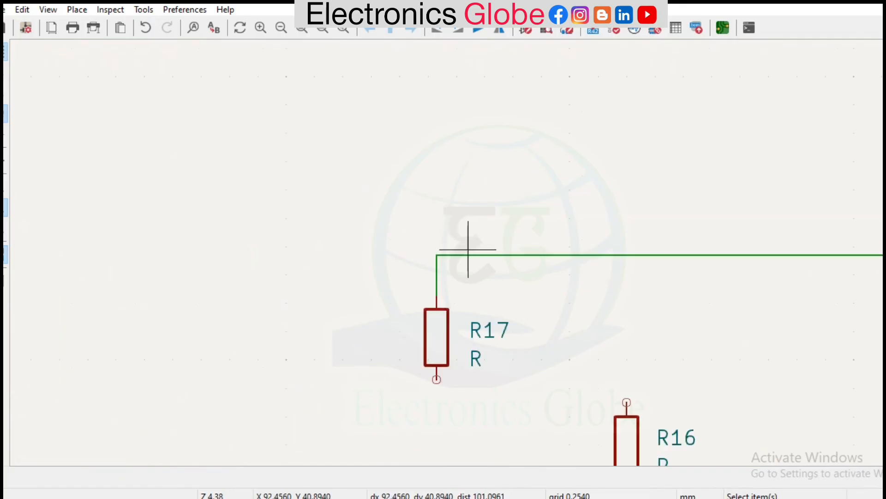
pyautogui.scroll(5, 473, 252)
pyautogui.scroll(-5, 474, 251)
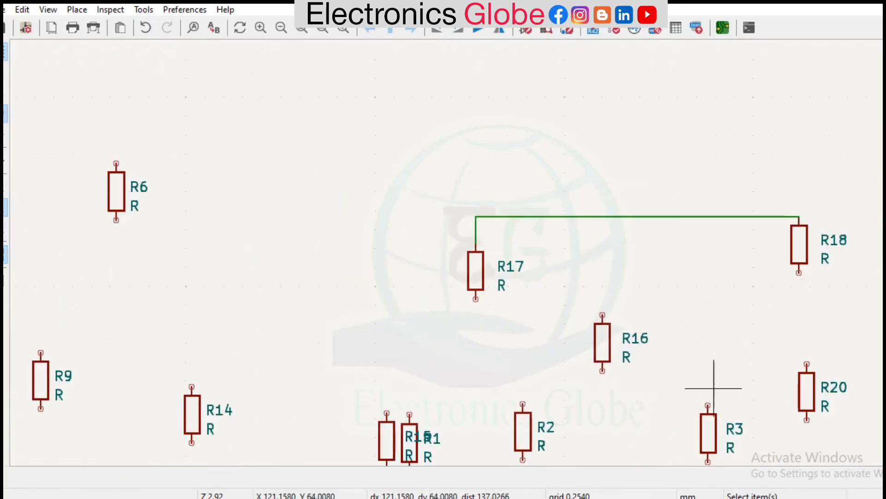
pyautogui.scroll(3, 628, 339)
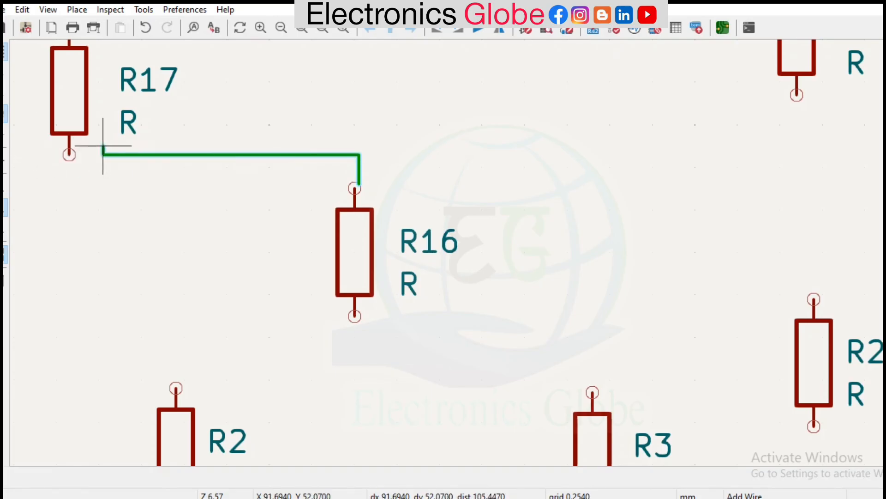
pyautogui.click(69, 154)
pyautogui.scroll(5, 447, 242)
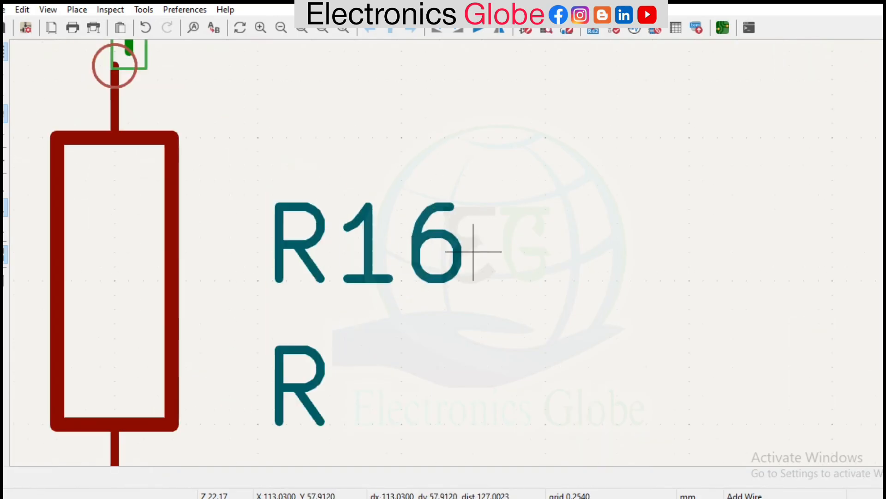
pyautogui.scroll(-4, 480, 249)
pyautogui.scroll(5, 301, 189)
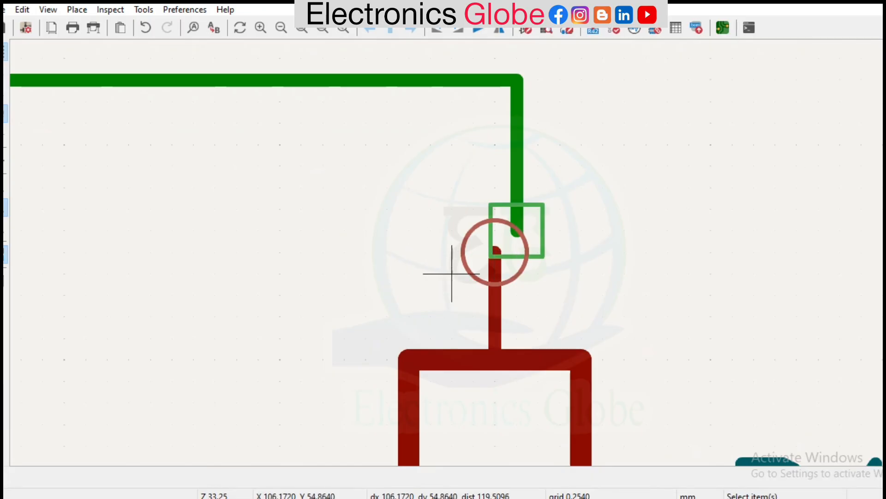
# Move resistor R16 aside and back so that its upper pin lands exactly on the loose wire end.
pyautogui.scroll(2, 515, 232)
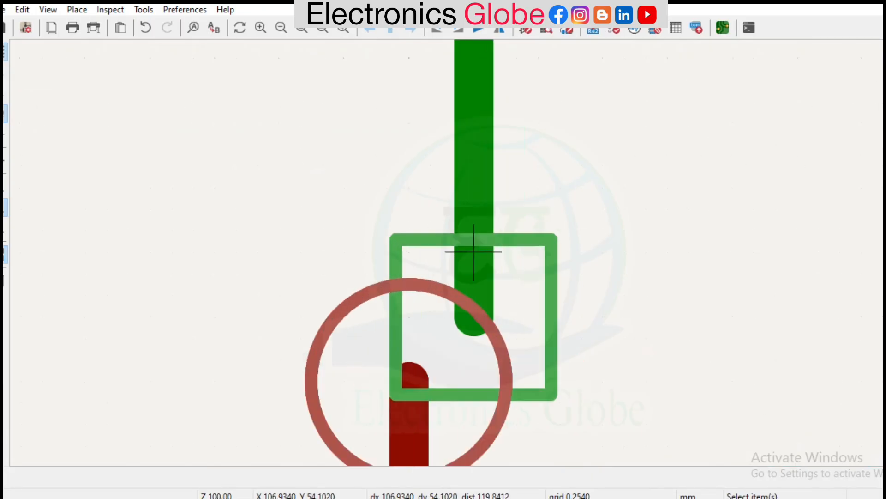
pyautogui.scroll(1, 560, 252)
pyautogui.scroll(-2, 531, 295)
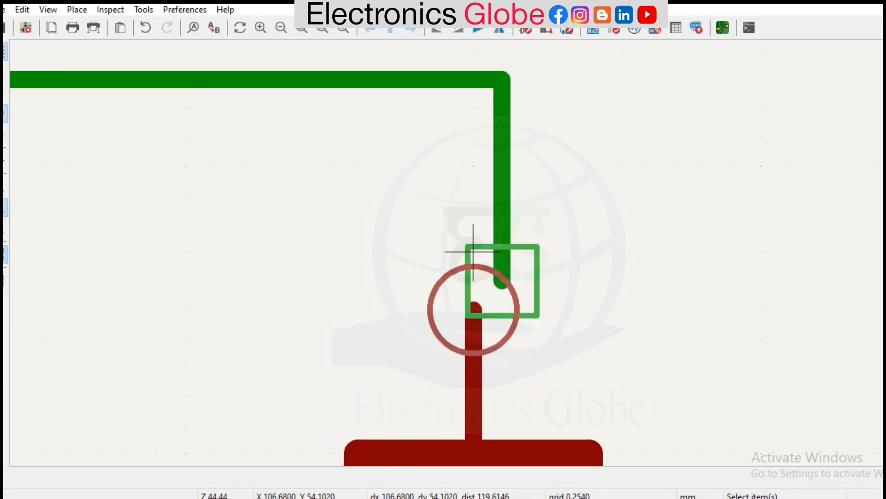
pyautogui.scroll(-3, 525, 311)
pyautogui.scroll(2, 525, 312)
pyautogui.scroll(-3, 464, 247)
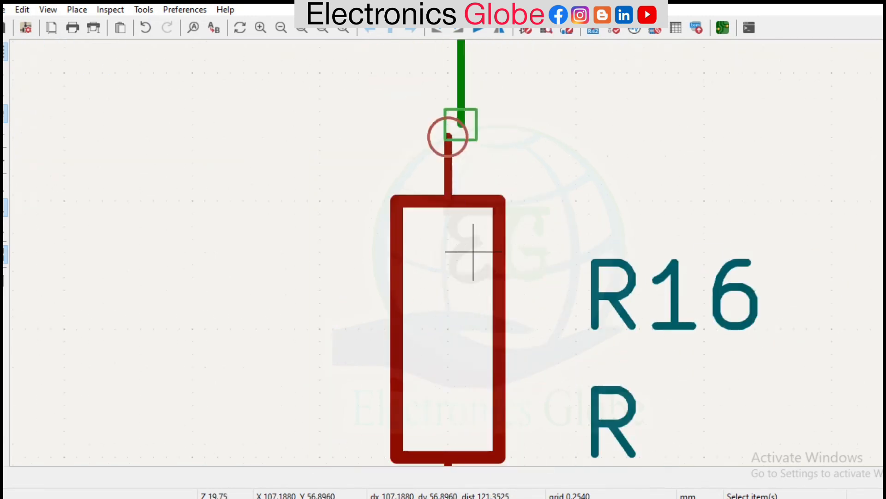
pyautogui.press('m')
pyautogui.click(311, 304)
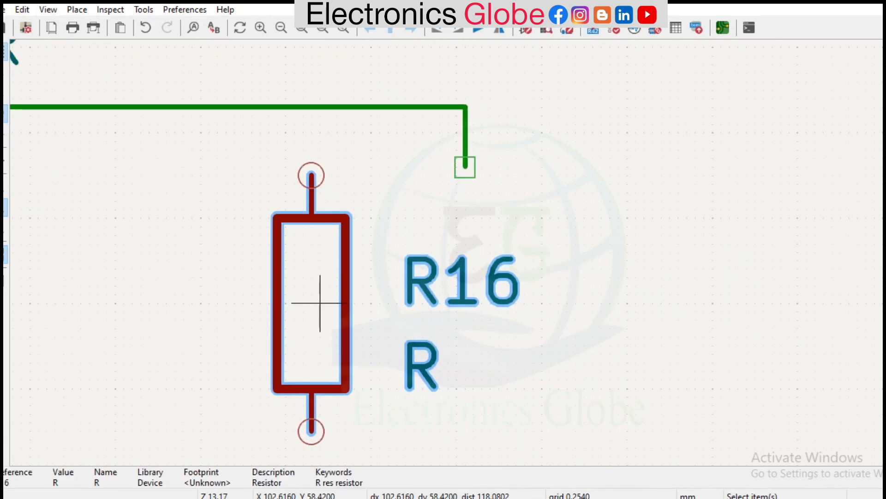
pyautogui.press('m')
pyautogui.click(465, 296)
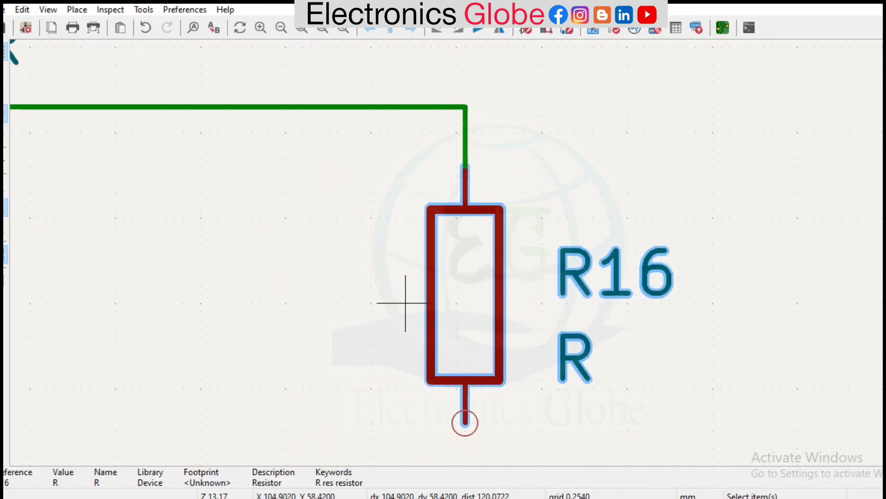
# Shift resistor R16 slightly down and to the right with its wire still attached, and deselect it.
pyautogui.click(405, 303)
pyautogui.moveTo(458, 263); pyautogui.dragTo(294, 287)
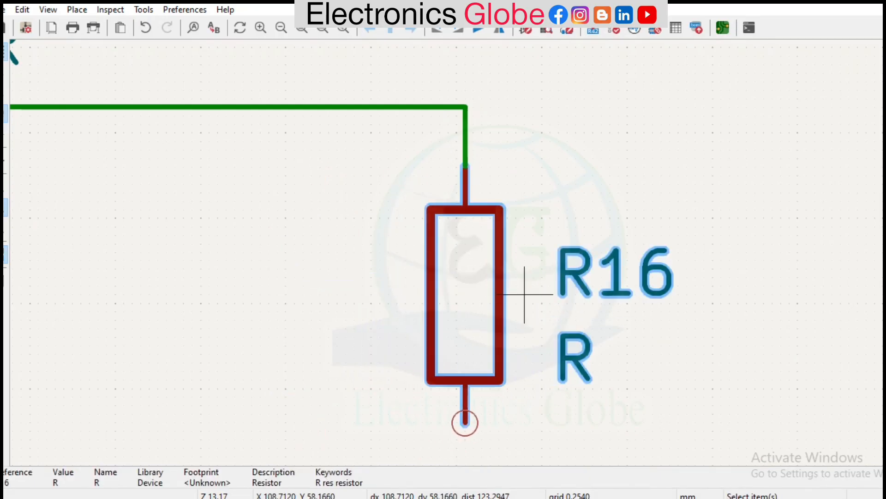
pyautogui.click(524, 294)
pyautogui.click(455, 297)
pyautogui.press('g')
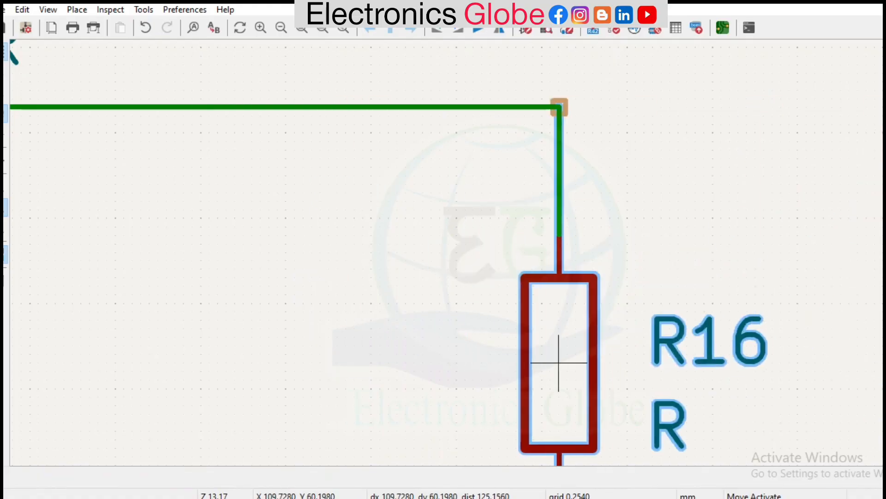
pyautogui.click(498, 312)
pyautogui.click(380, 294)
pyautogui.scroll(-6, 488, 225)
pyautogui.scroll(4, 445, 322)
pyautogui.scroll(-4, 473, 252)
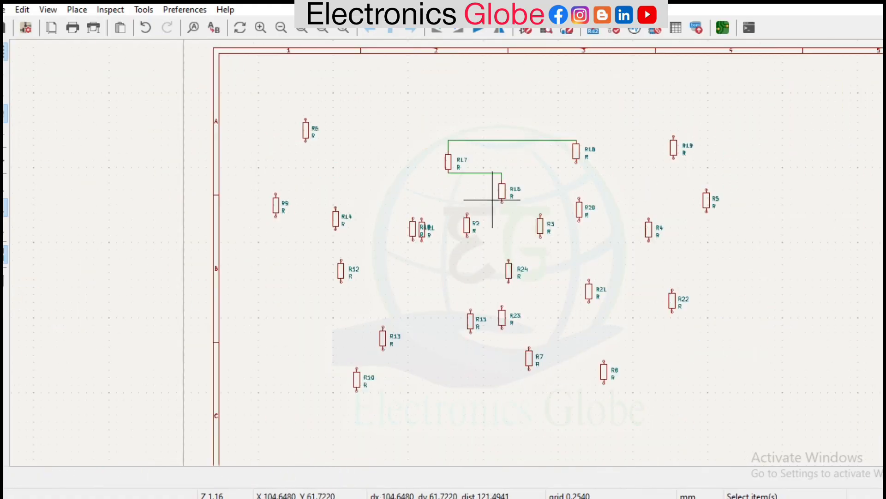
pyautogui.scroll(-3, 473, 241)
pyautogui.scroll(4, 381, 285)
pyautogui.scroll(-4, 381, 285)
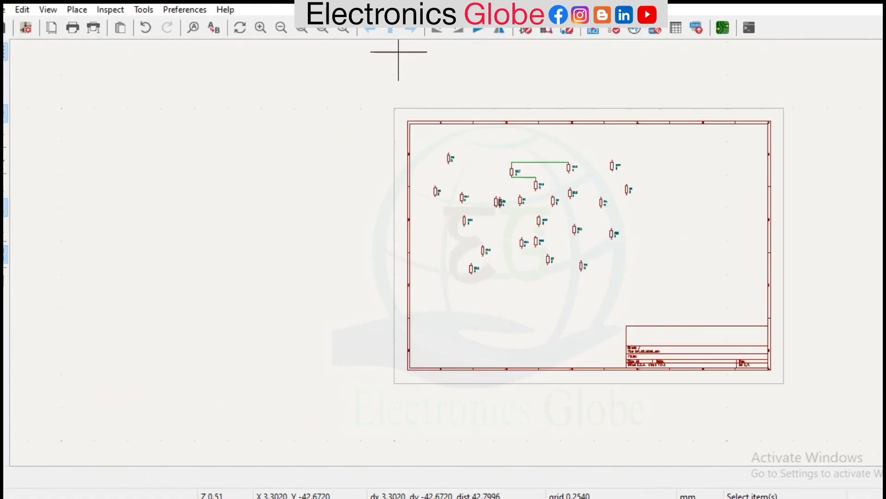
# Browse the available power symbols, filter them by 5v and choose the +5V symbol for placement.
pyautogui.click(77, 9)
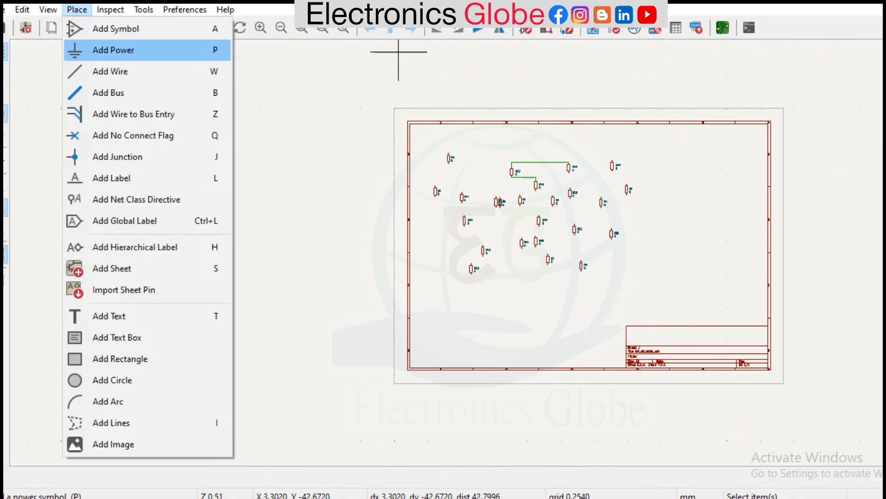
pyautogui.click(113, 50)
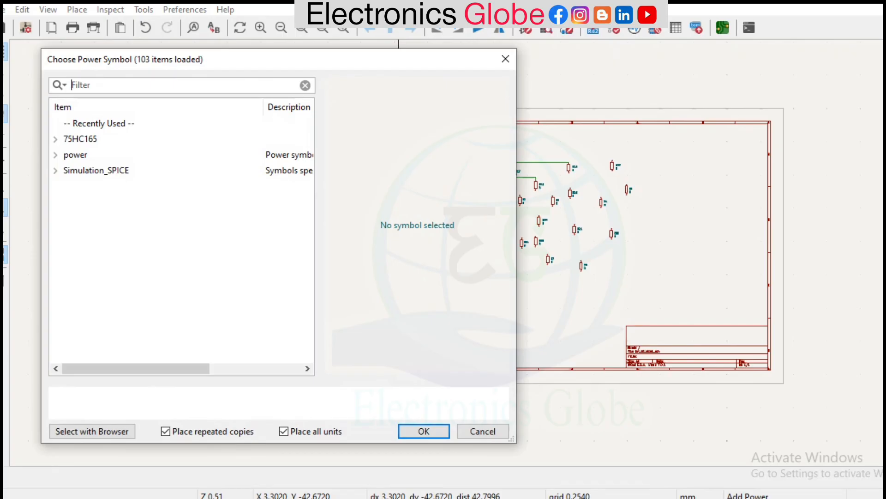
pyautogui.click(56, 155)
pyautogui.scroll(-4, 56, 154)
pyautogui.scroll(3, 55, 154)
pyautogui.scroll(-20, 175, 231)
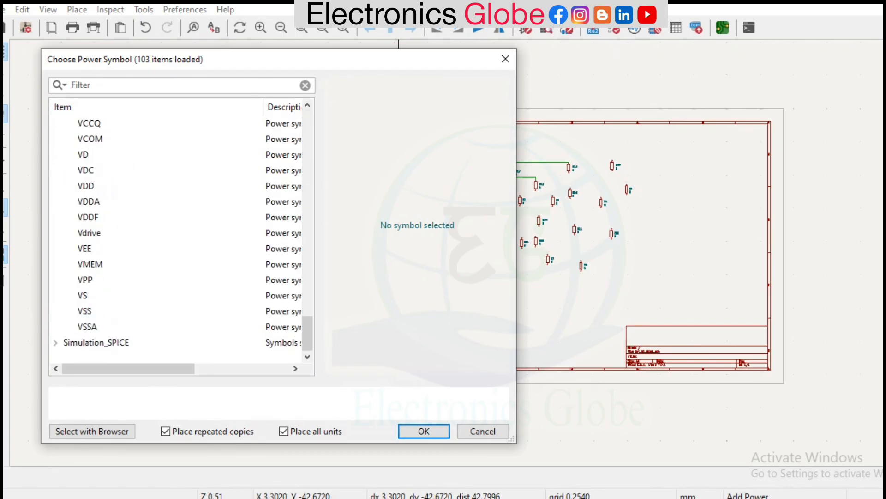
pyautogui.scroll(20, 175, 230)
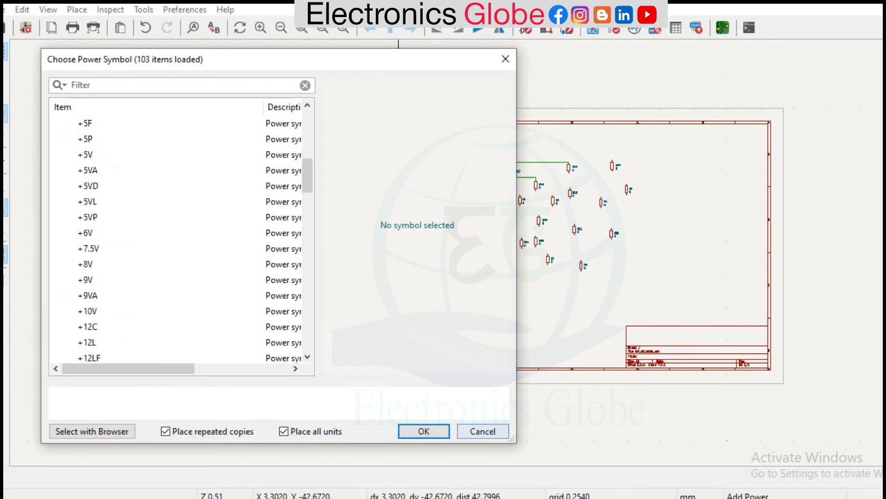
pyautogui.write('5v')
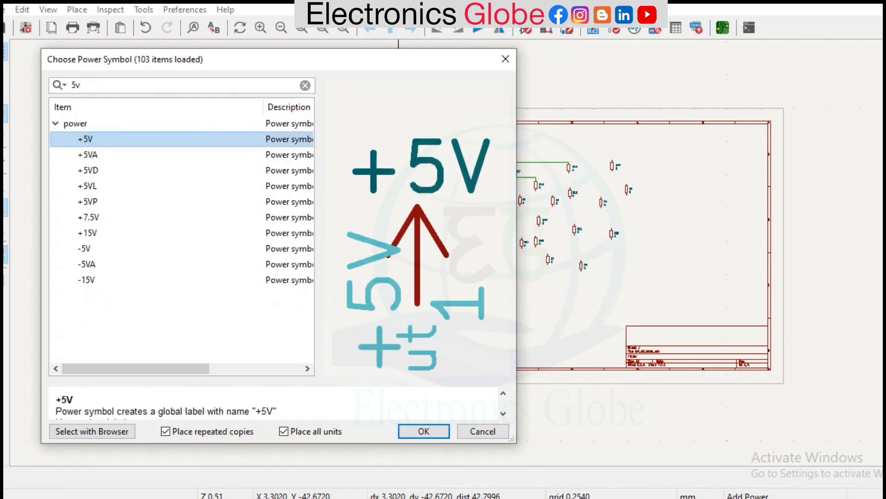
pyautogui.press('Return')
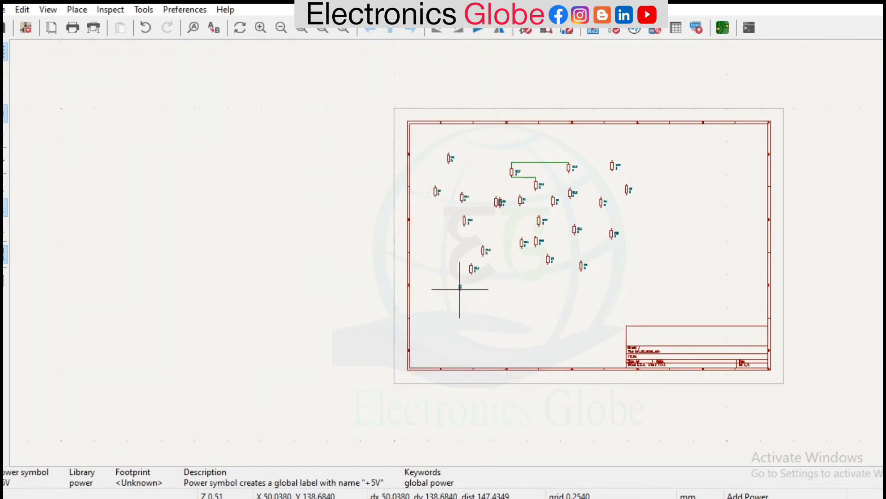
# Place twelve copies of the +5V power symbol among the resistors R6, R9, R14, R15 and R17, and stop placing.
pyautogui.scroll(2, 471, 176)
pyautogui.scroll(6, 473, 253)
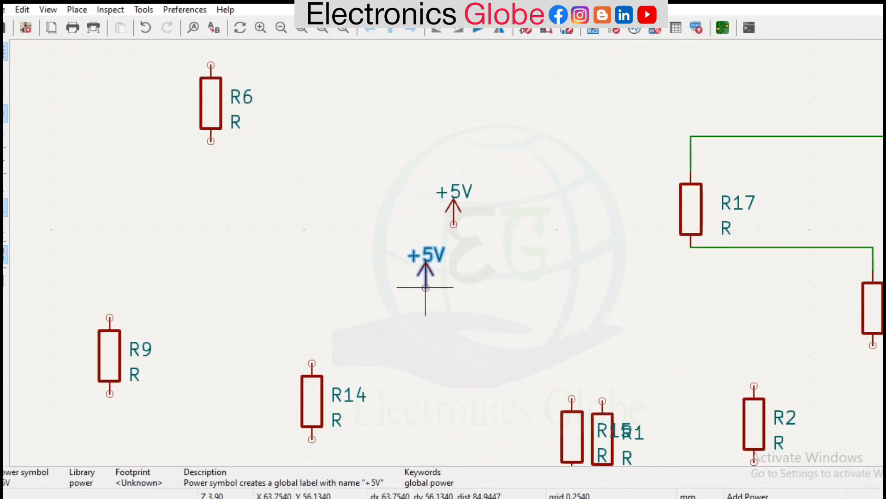
pyautogui.click(330, 170)
pyautogui.click(410, 255)
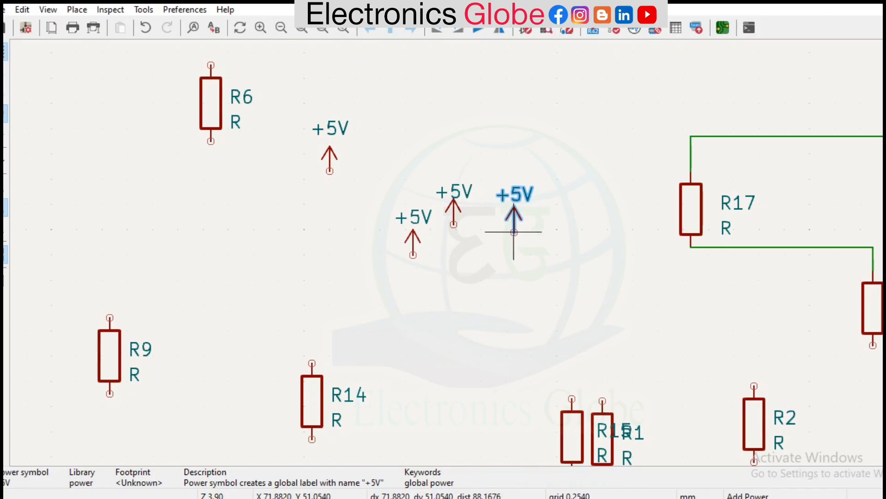
pyautogui.click(514, 232)
pyautogui.click(567, 158)
pyautogui.click(620, 236)
pyautogui.click(109, 310)
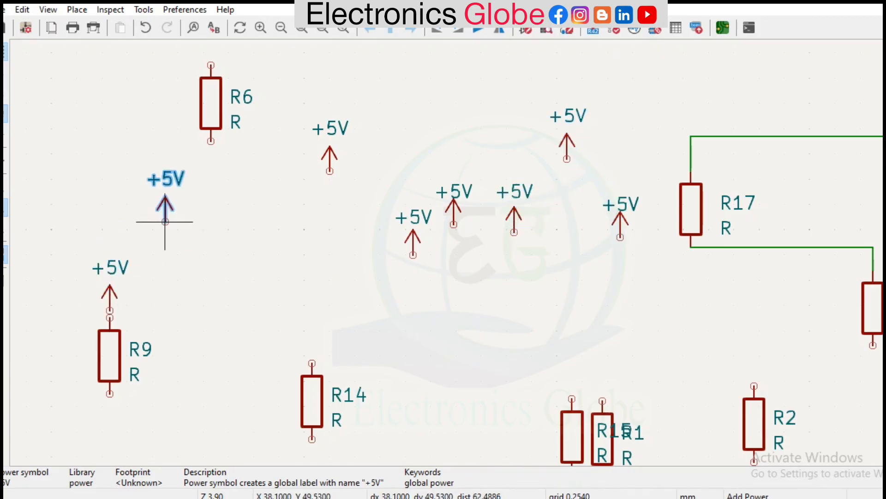
pyautogui.click(284, 271)
pyautogui.click(433, 360)
pyautogui.click(583, 400)
pyautogui.click(617, 386)
pyautogui.click(584, 312)
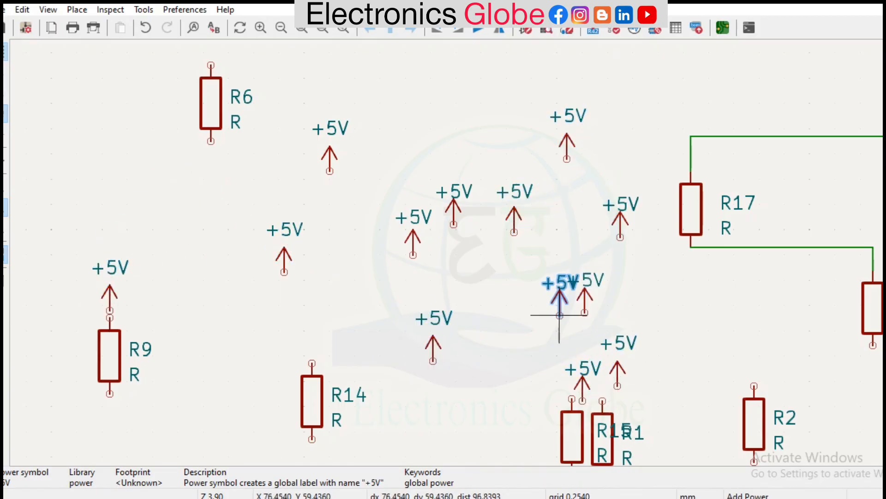
pyautogui.press('Escape')
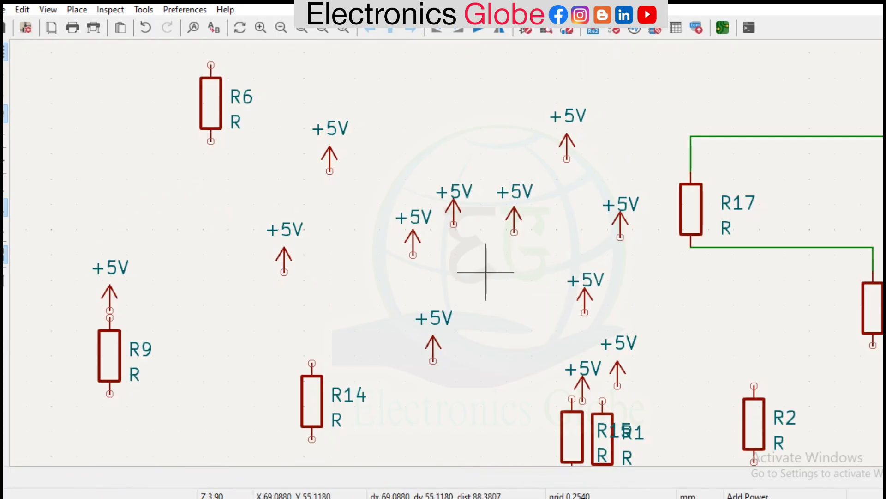
pyautogui.click(486, 272)
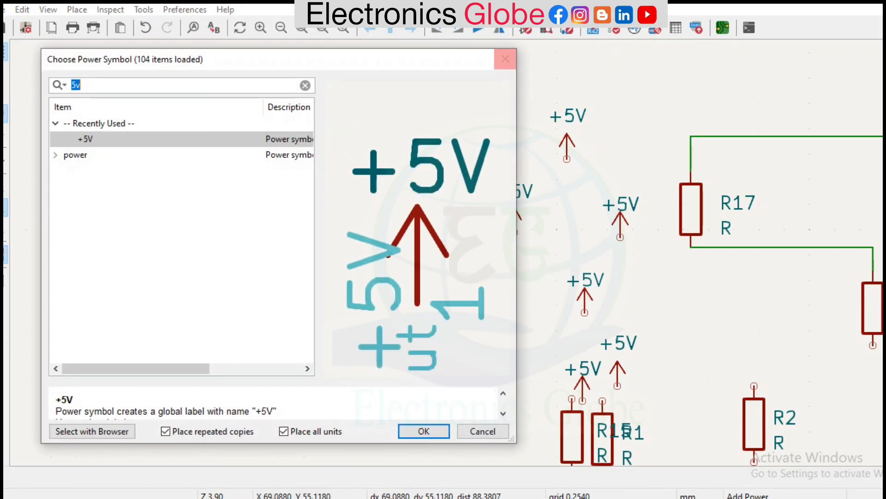
pyautogui.press('Return')
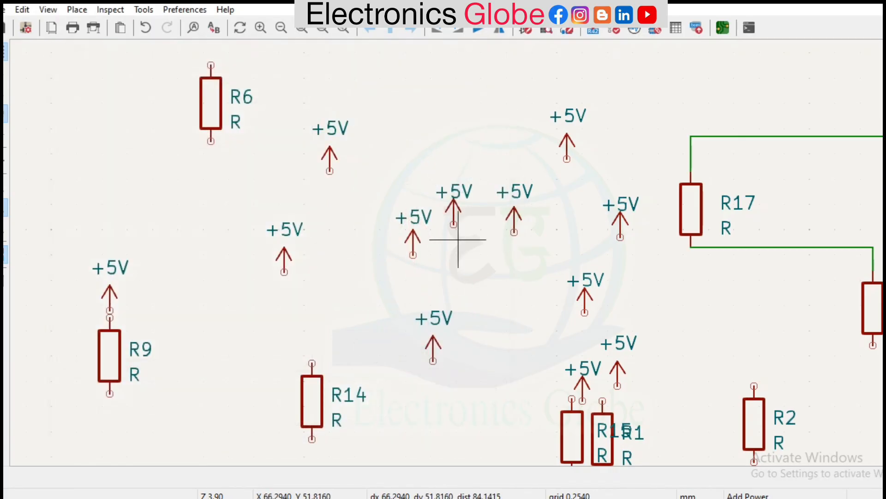
pyautogui.click(413, 239)
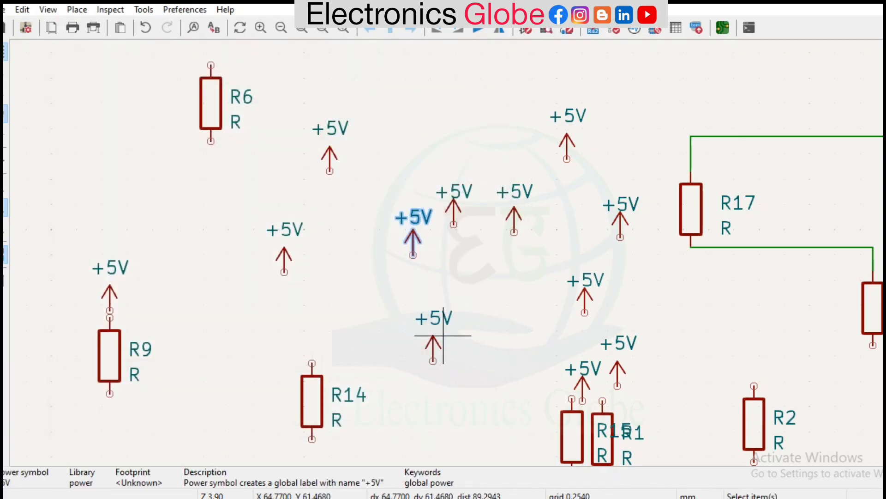
pyautogui.click(455, 331)
pyautogui.click(577, 284)
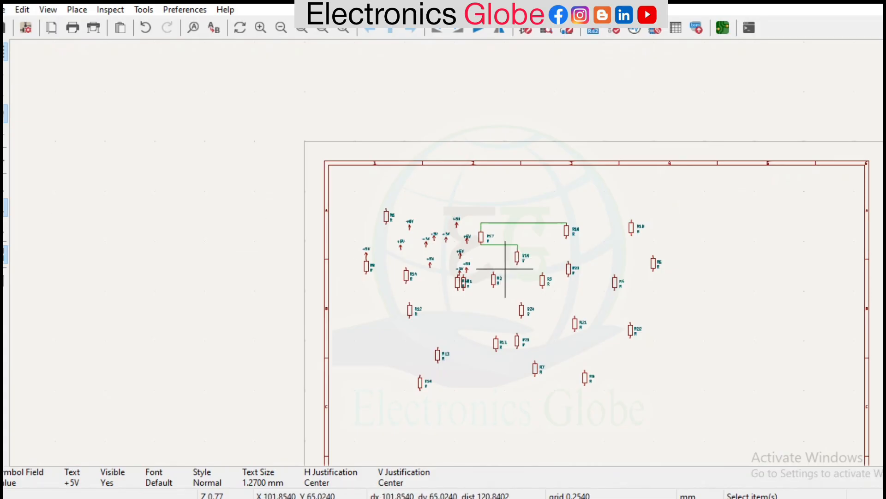
# Delete all resistors, wires and +5V power symbols from the sheet.
pyautogui.scroll(3, 513, 255)
pyautogui.scroll(-3, 508, 277)
pyautogui.moveTo(313, 175); pyautogui.dragTo(718, 390)
pyautogui.press('Delete')
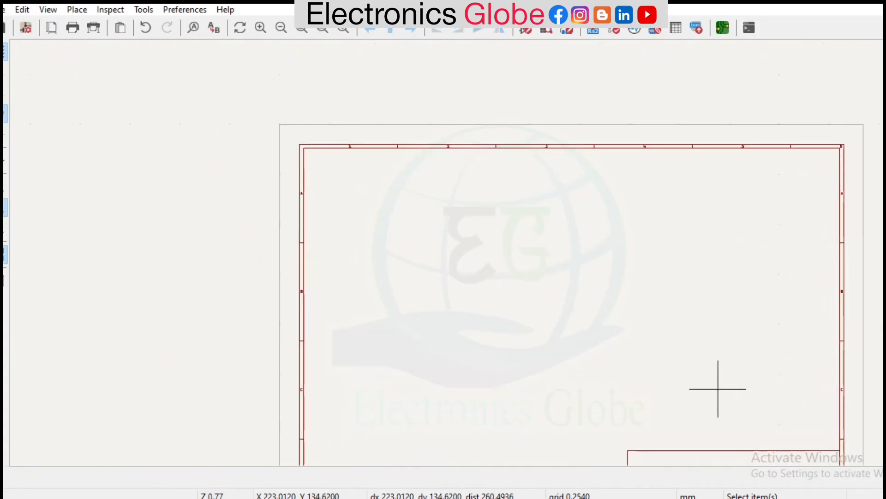
pyautogui.scroll(-3, 728, 224)
pyautogui.scroll(3, 459, 251)
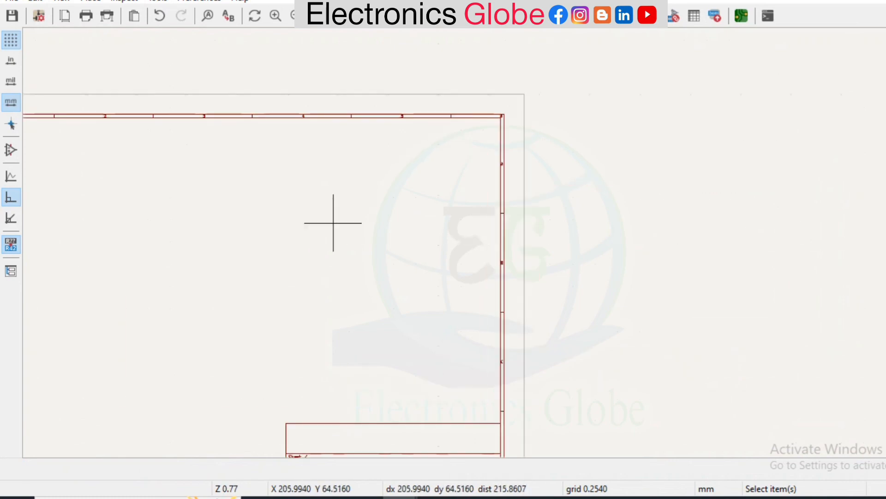
pyautogui.scroll(-3, 342, 258)
pyautogui.scroll(3, 457, 203)
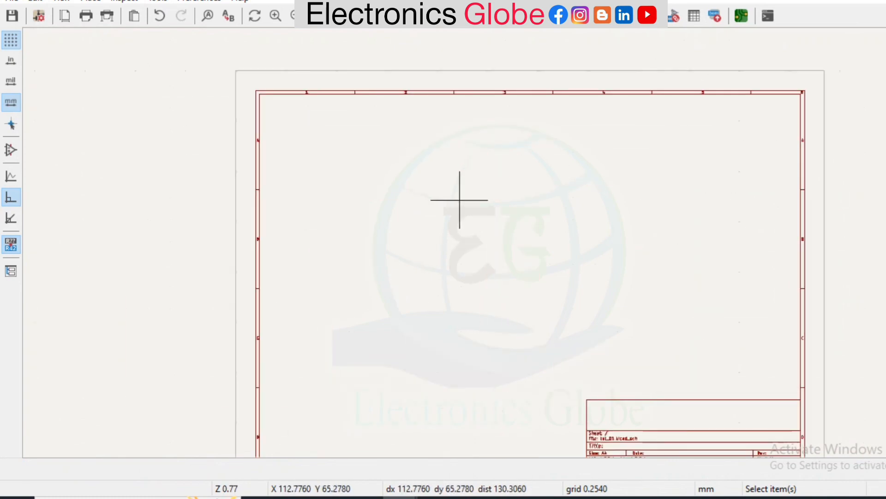